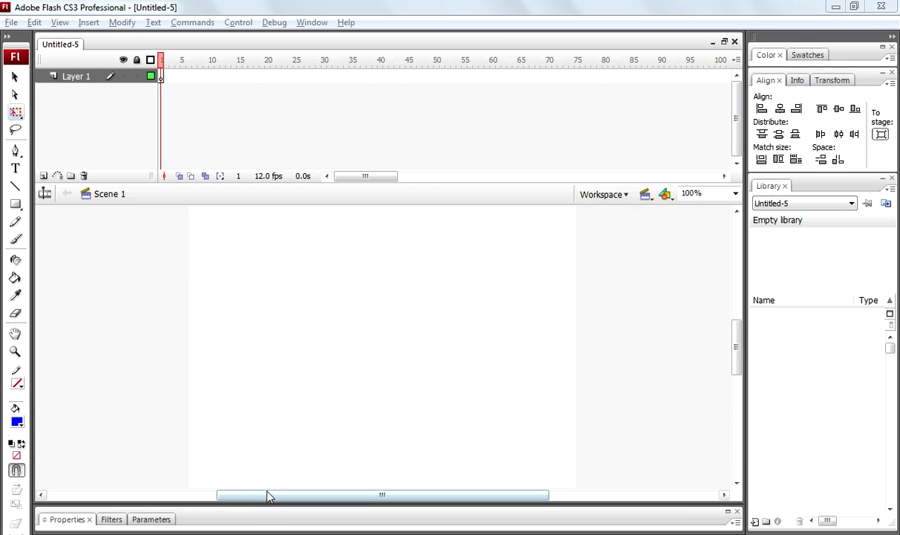
# Step: Set the document stage size to 1024 × 768 pixels in Document Properties
pyautogui.click(267, 518)
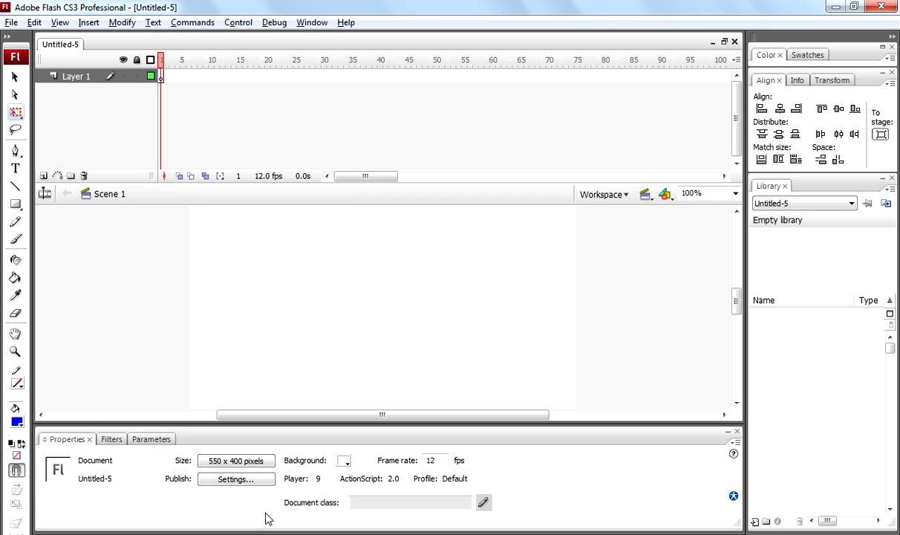
pyautogui.click(249, 463)
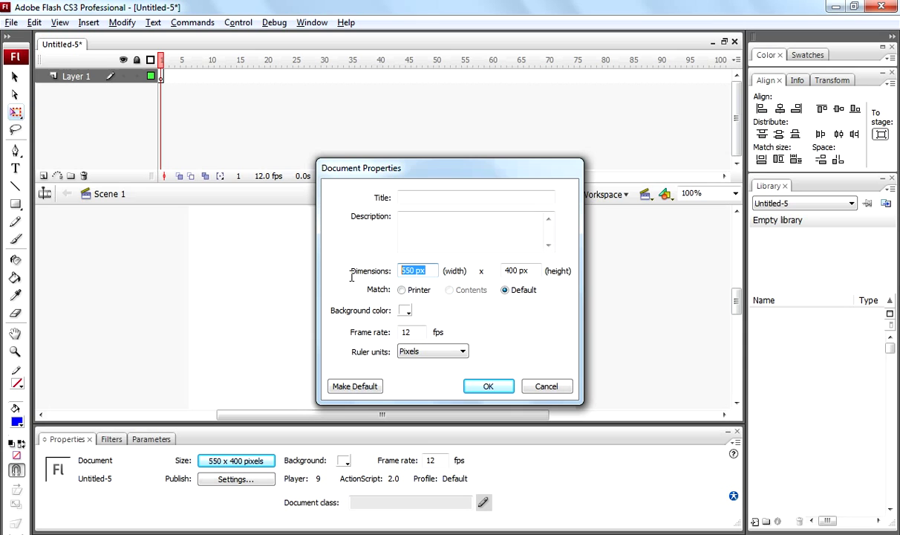
pyautogui.write('1024')
pyautogui.press('Tab')
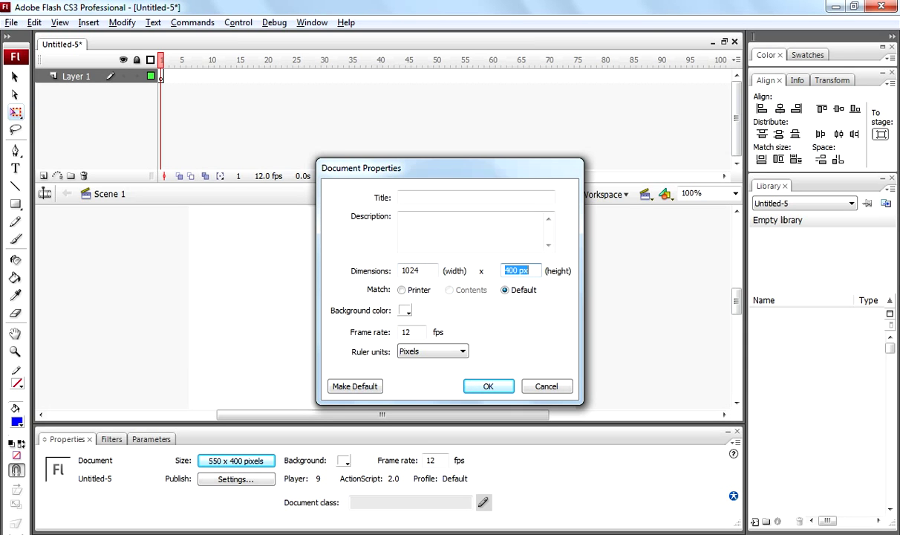
pyautogui.write('768')
pyautogui.click(488, 386)
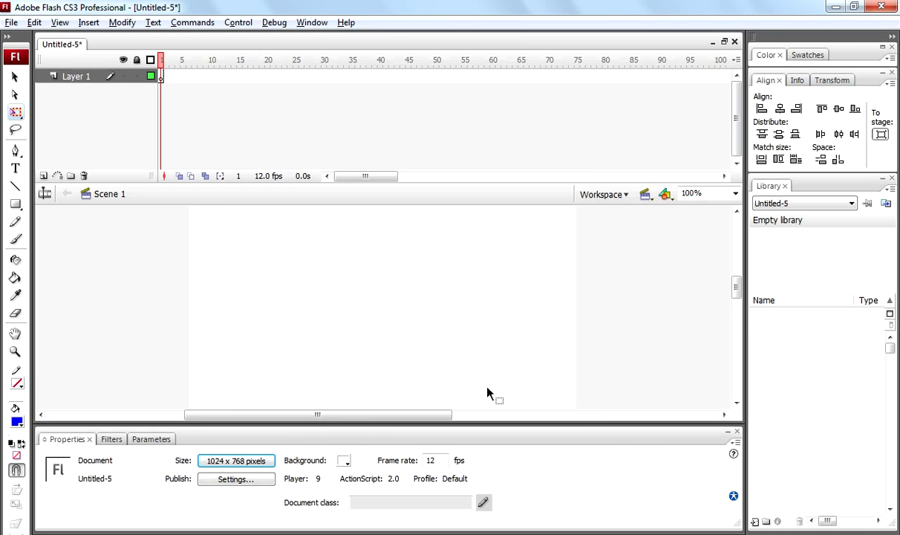
pyautogui.click(350, 431)
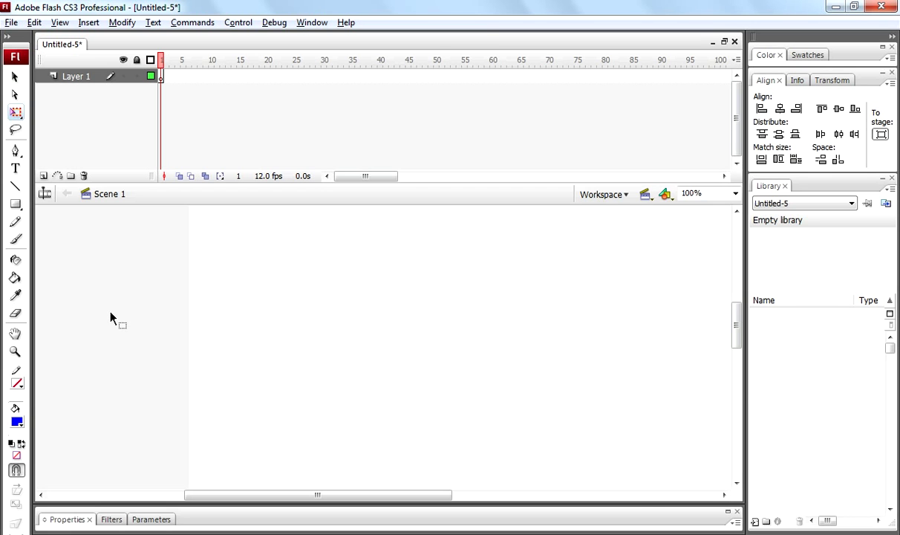
# Step: Import the nature JPEG from the Desktop directly onto the stage
pyautogui.hotkey('ctrl', '2')
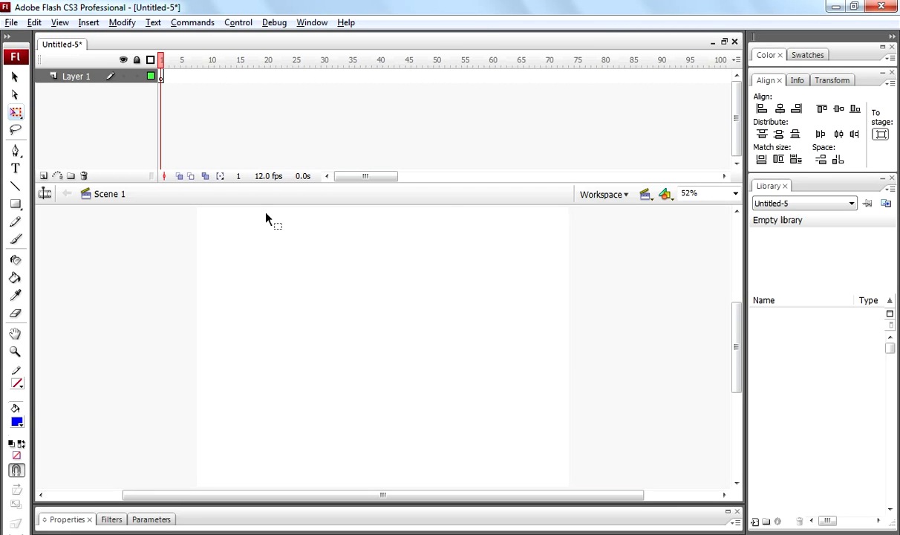
pyautogui.click(11, 22)
pyautogui.moveTo(44, 267)
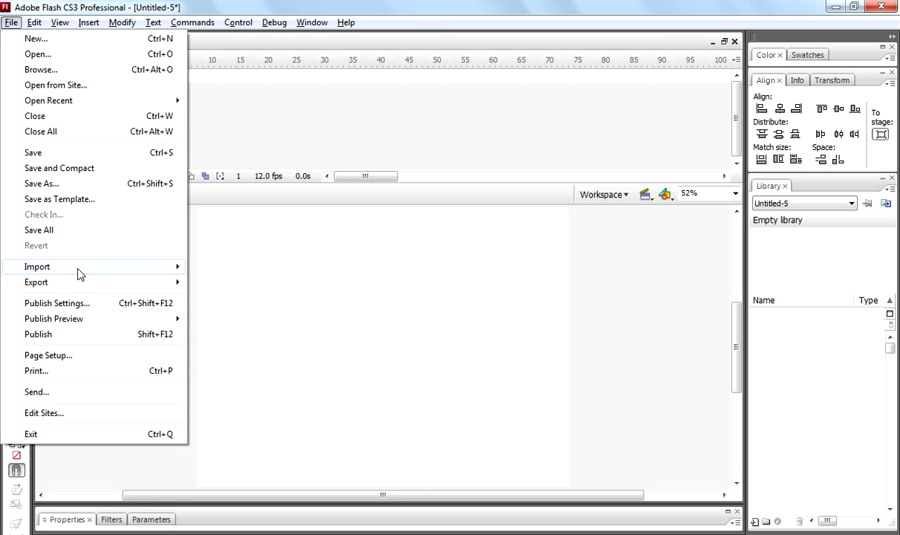
pyautogui.click(217, 267)
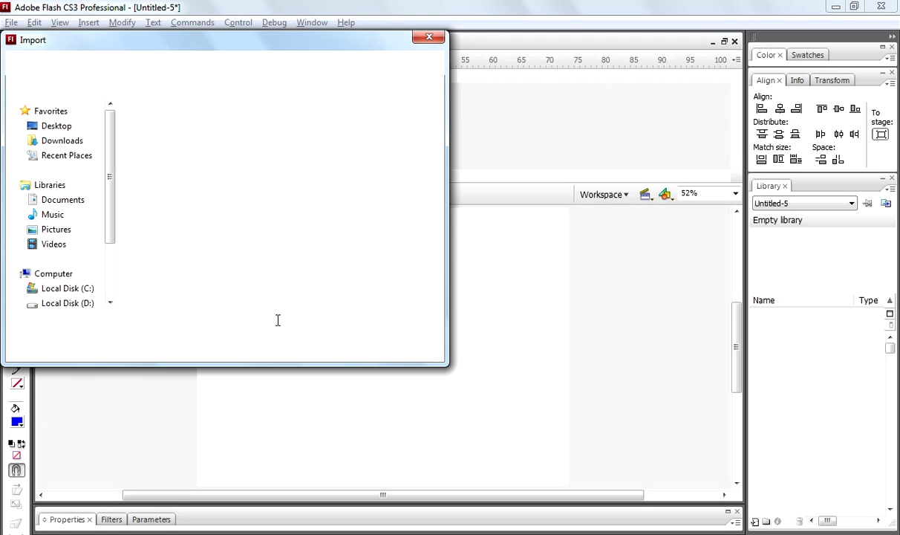
pyautogui.click(197, 284)
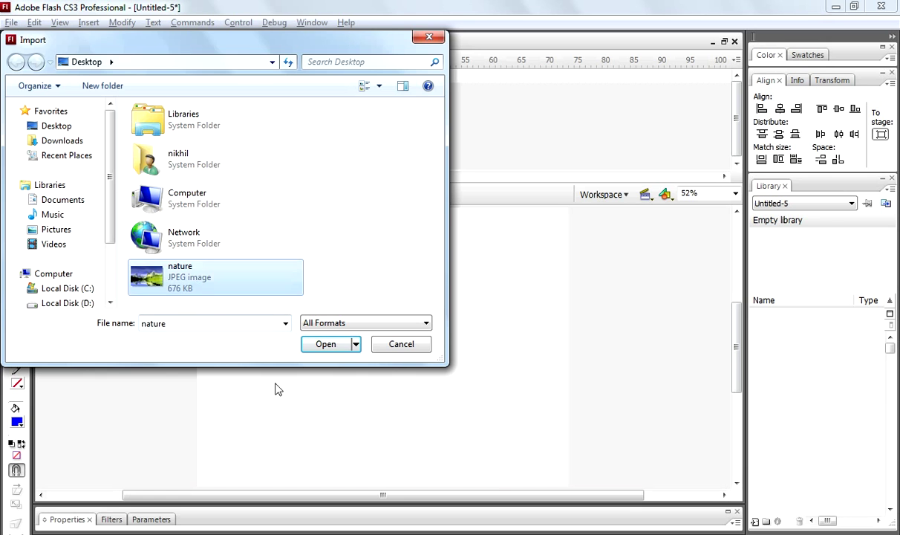
pyautogui.click(325, 344)
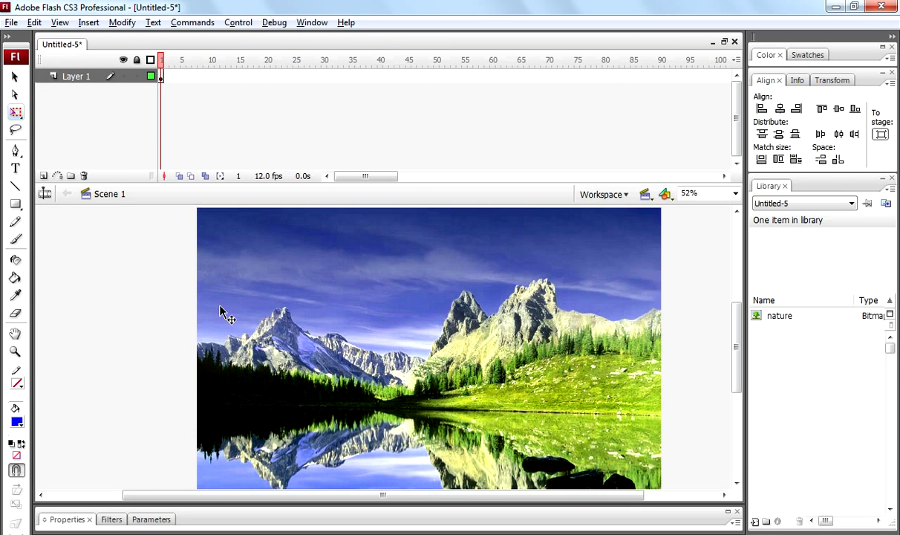
# Step: Center the nature picture on the stage and match its width and height to the stage
pyautogui.click(249, 312)
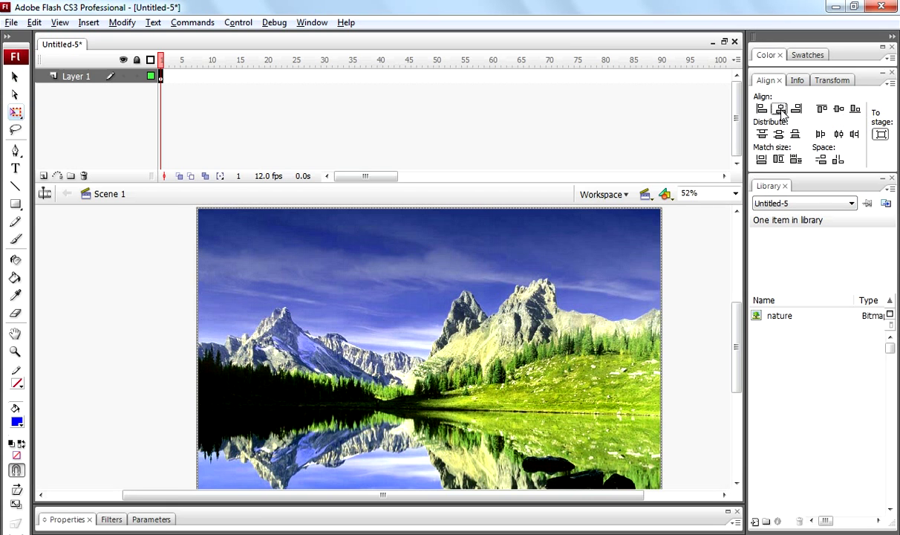
pyautogui.click(780, 109)
pyautogui.click(839, 110)
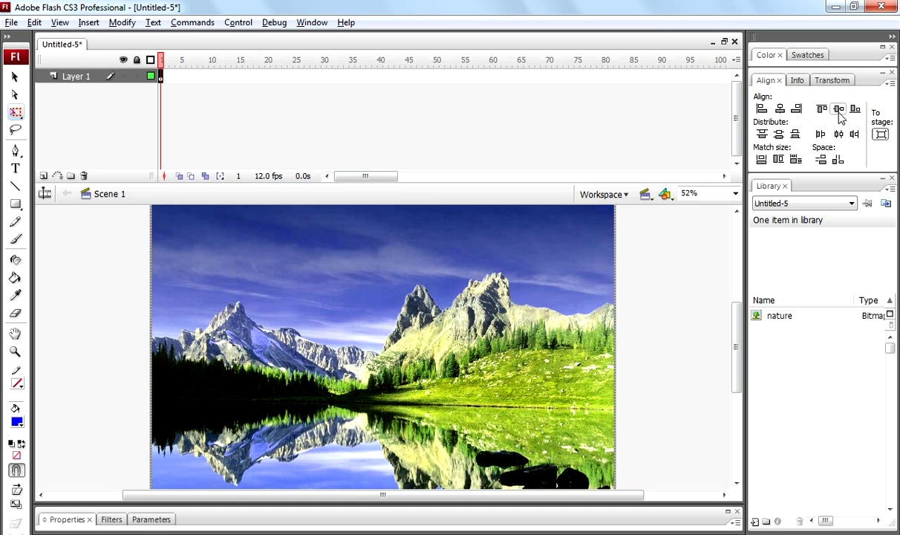
pyautogui.click(761, 160)
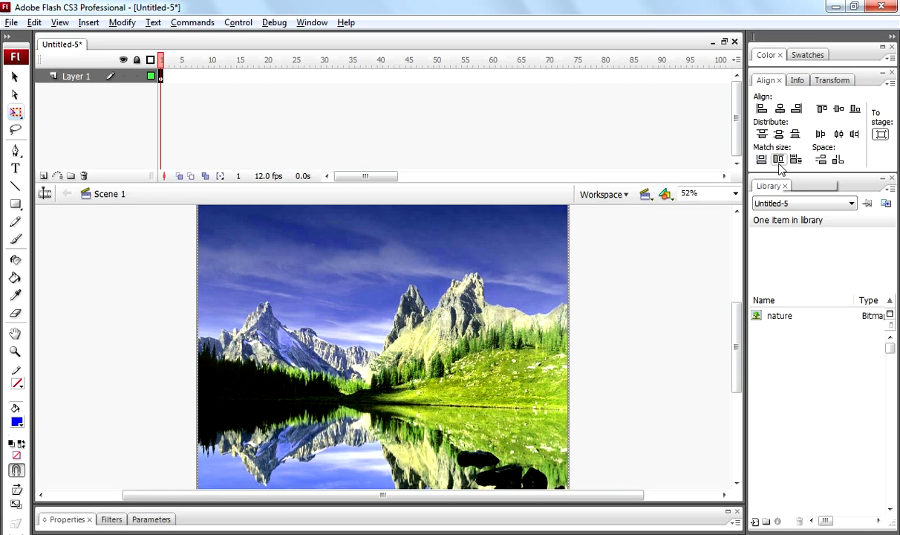
pyautogui.click(778, 160)
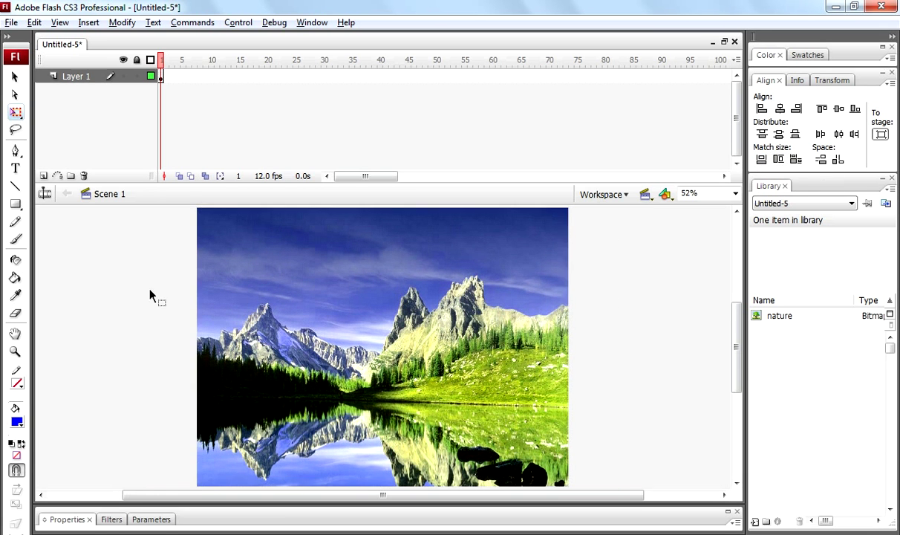
pyautogui.hotkey('ctrl', 's')
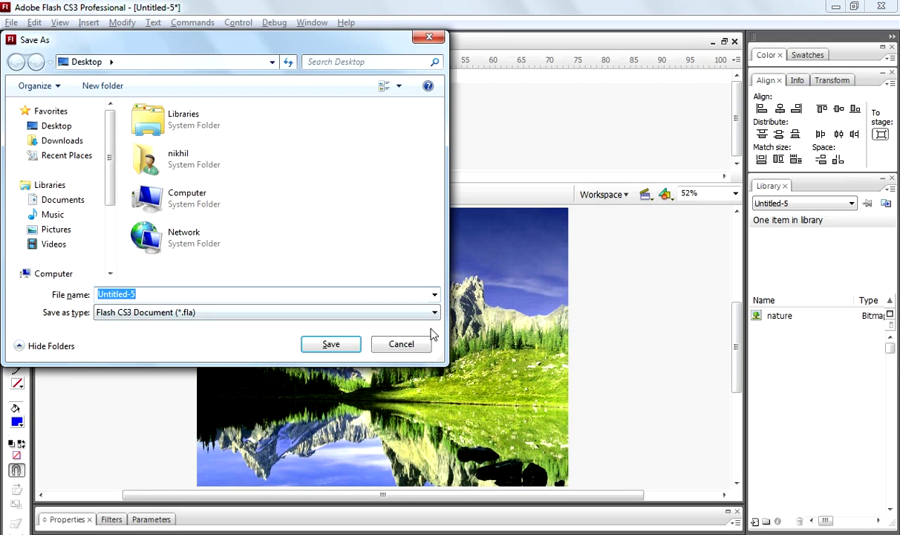
pyautogui.click(401, 343)
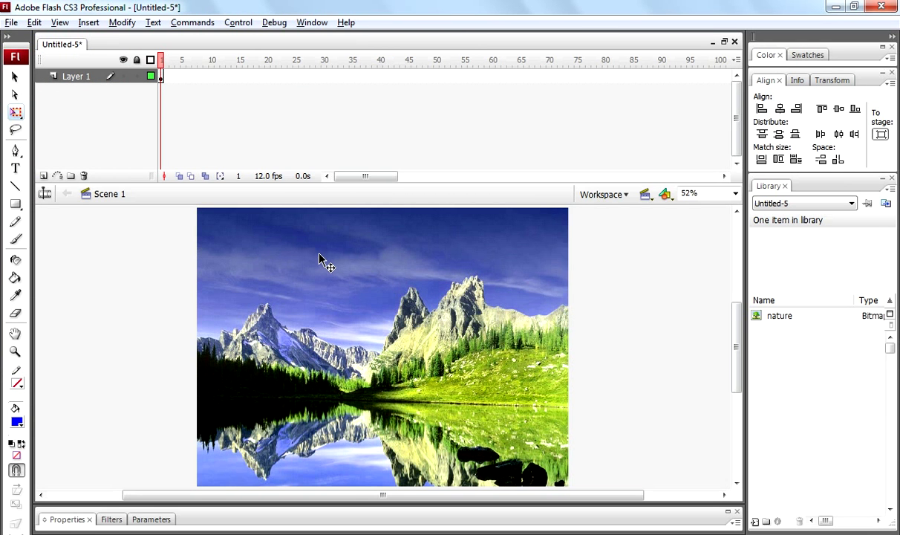
# Step: Add Layer 2 above the picture layer and lock Layer 1
pyautogui.click(242, 271)
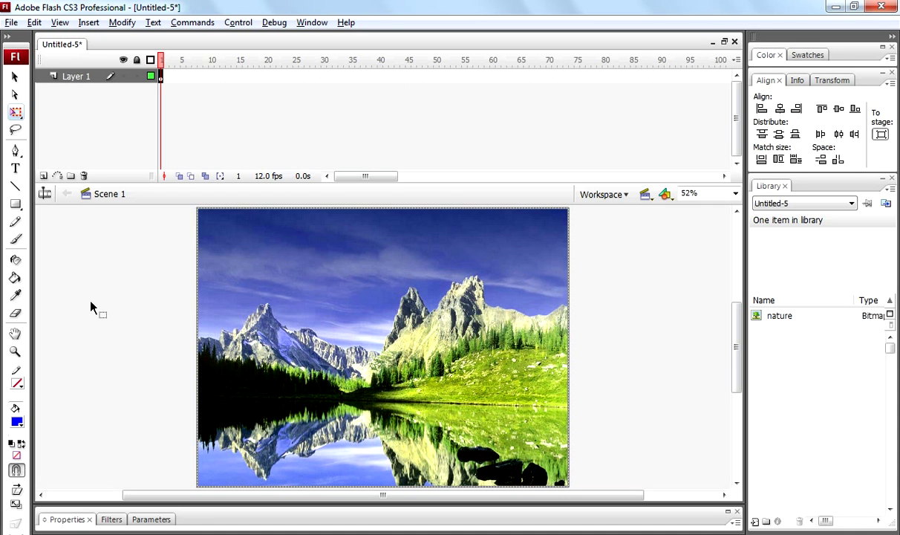
pyautogui.click(43, 176)
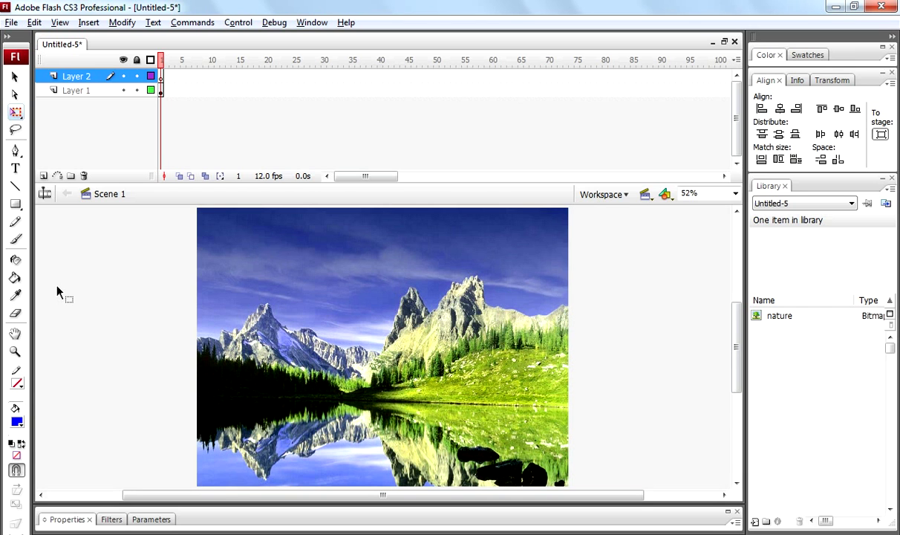
pyautogui.hotkey('ctrl', 'a')
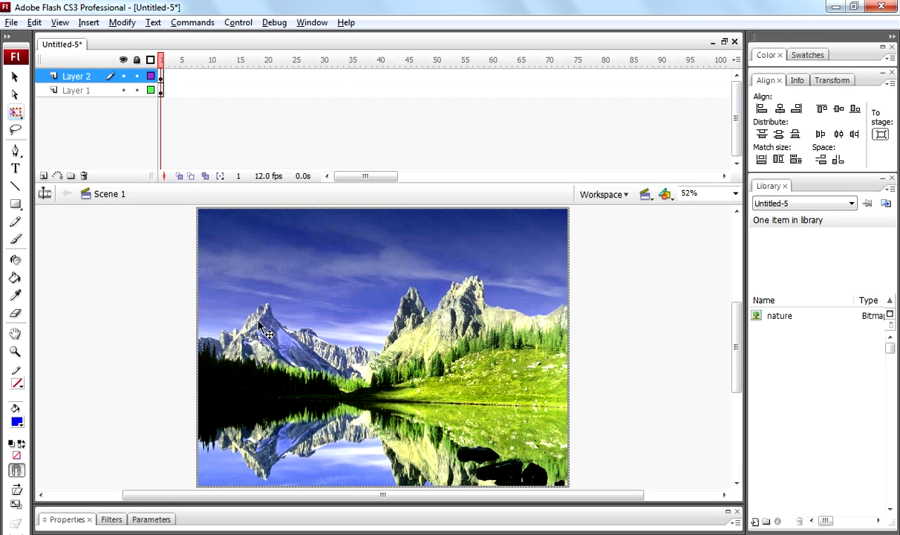
pyautogui.click(94, 90)
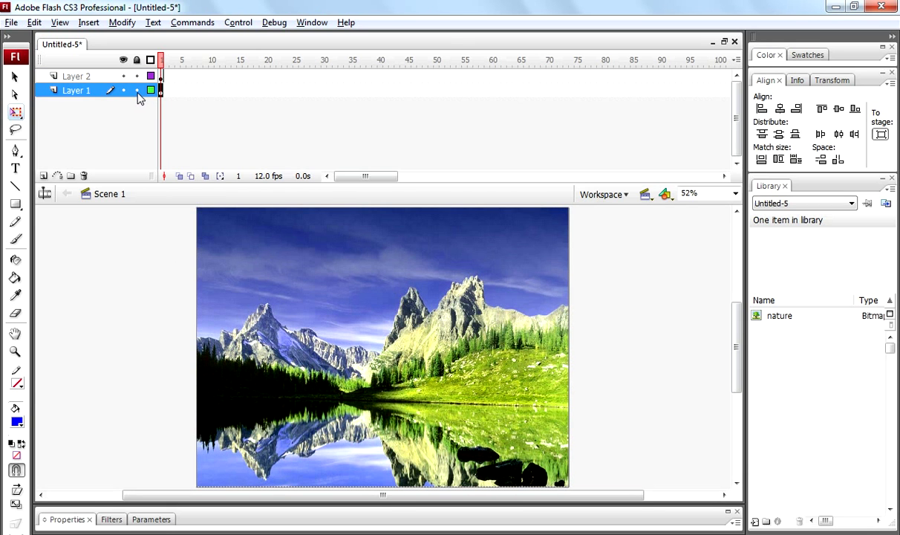
pyautogui.click(136, 90)
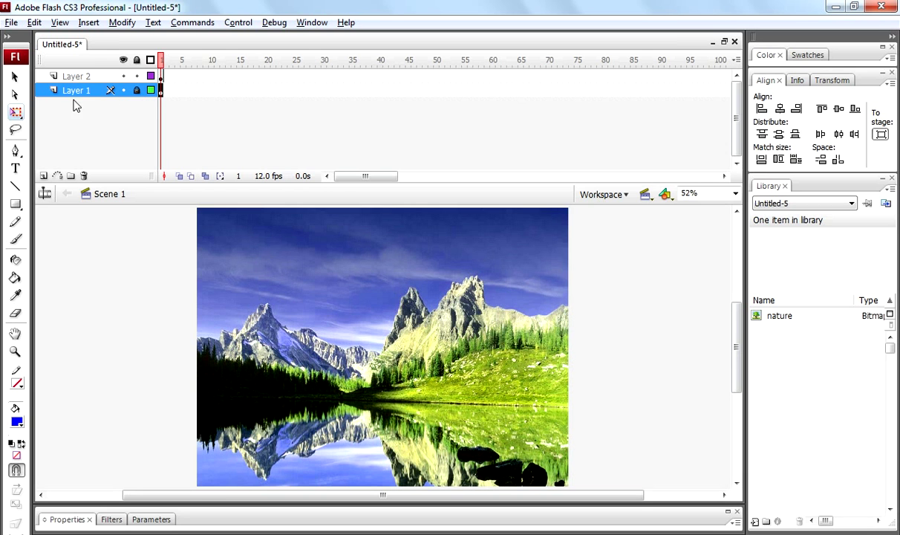
# Step: Convert the landscape picture on Layer 2 into the movie clip Symbol 1
pyautogui.click(88, 78)
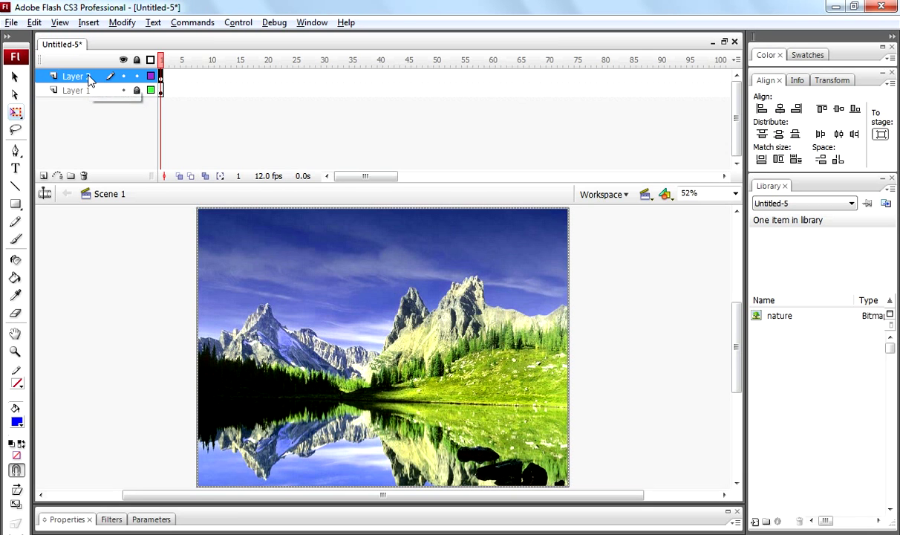
pyautogui.rightClick(284, 290)
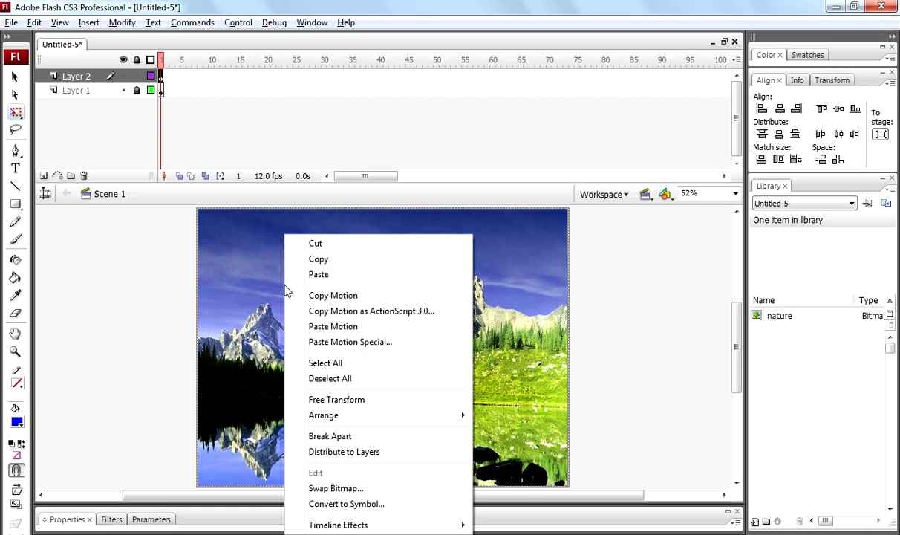
pyautogui.click(316, 505)
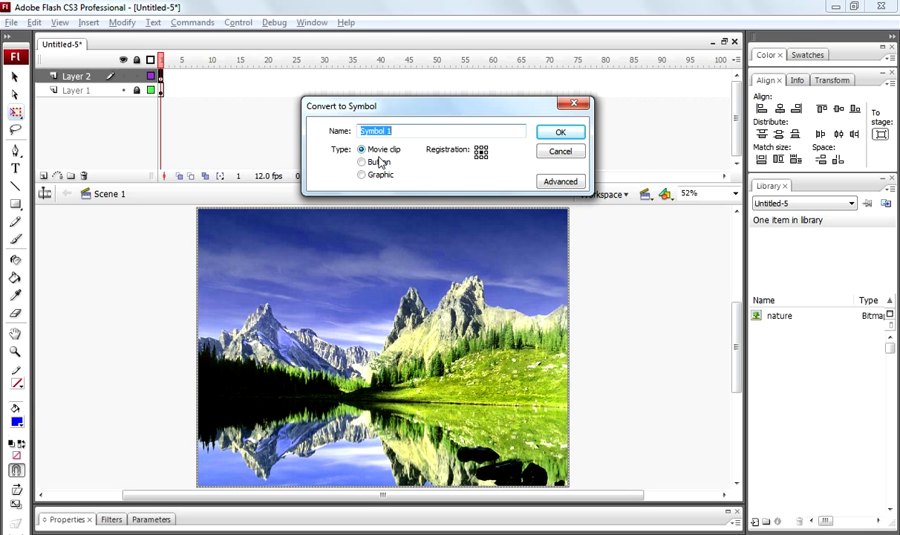
pyautogui.click(549, 134)
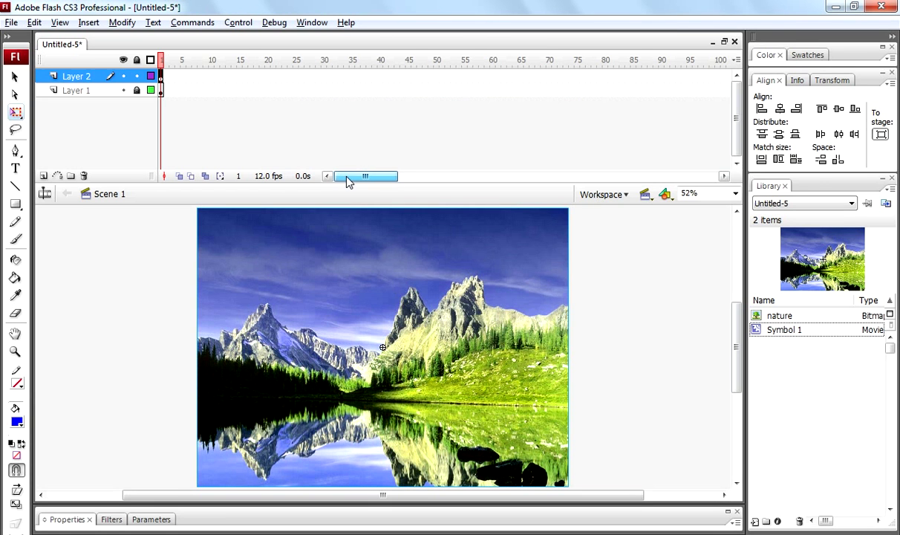
pyautogui.moveTo(346, 181)
pyautogui.mouseDown()
pyautogui.moveTo(457, 175)
pyautogui.moveTo(450, 174)
pyautogui.mouseUp()
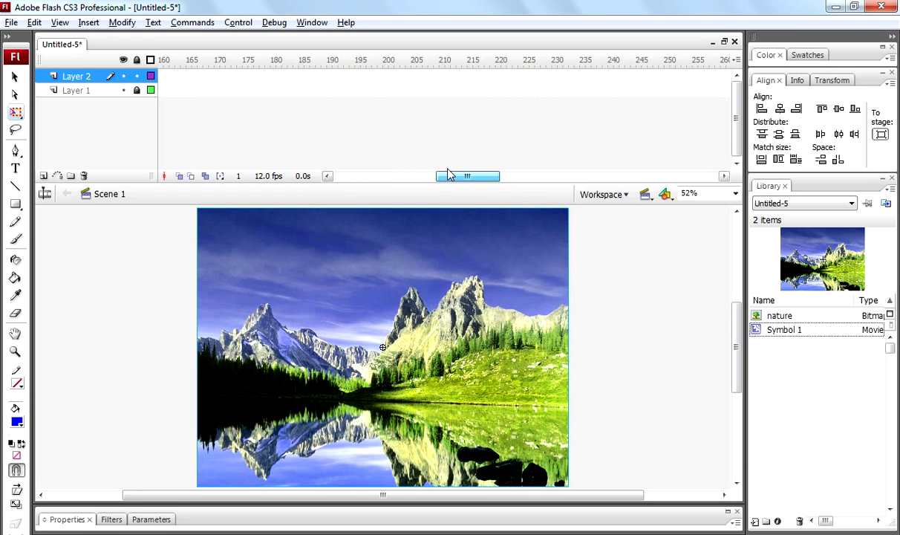
# Step: Insert a keyframe at frame 200 on Layer 2
pyautogui.click(385, 77)
pyautogui.rightClick(386, 78)
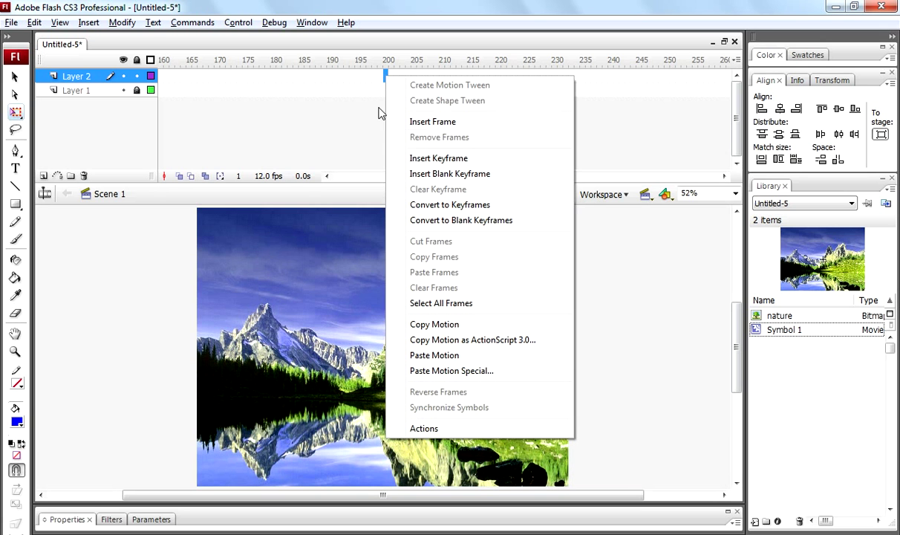
pyautogui.click(423, 160)
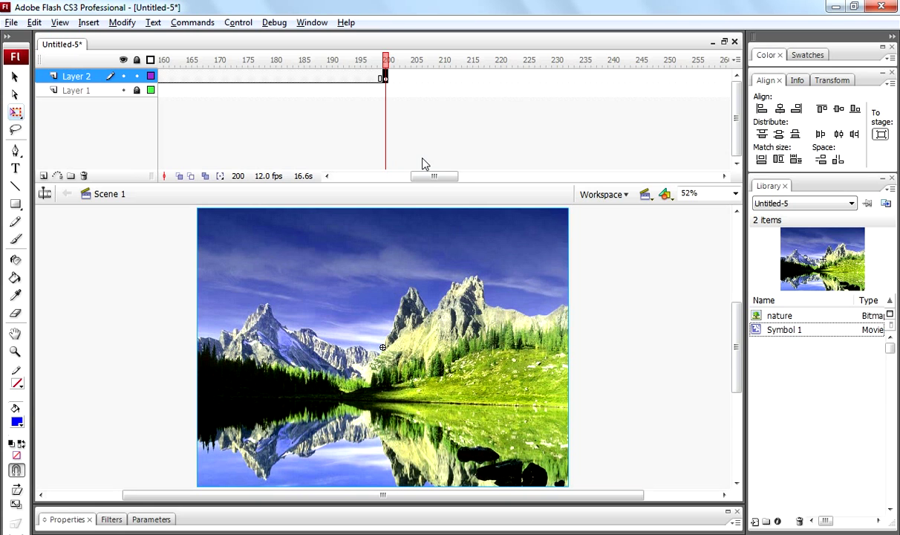
# Step: Enlarge the frame-200 landscape image slightly from its top-right corner handle
pyautogui.click(279, 289)
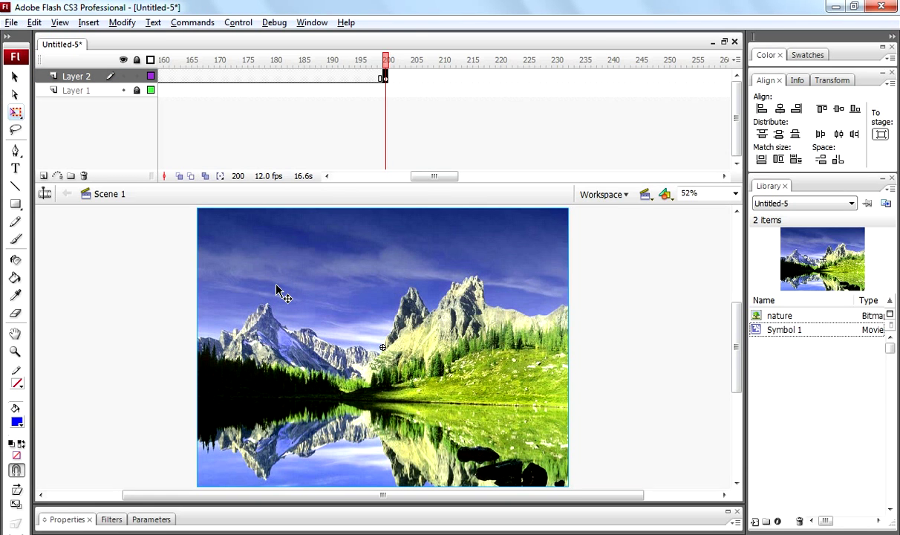
pyautogui.click(276, 285)
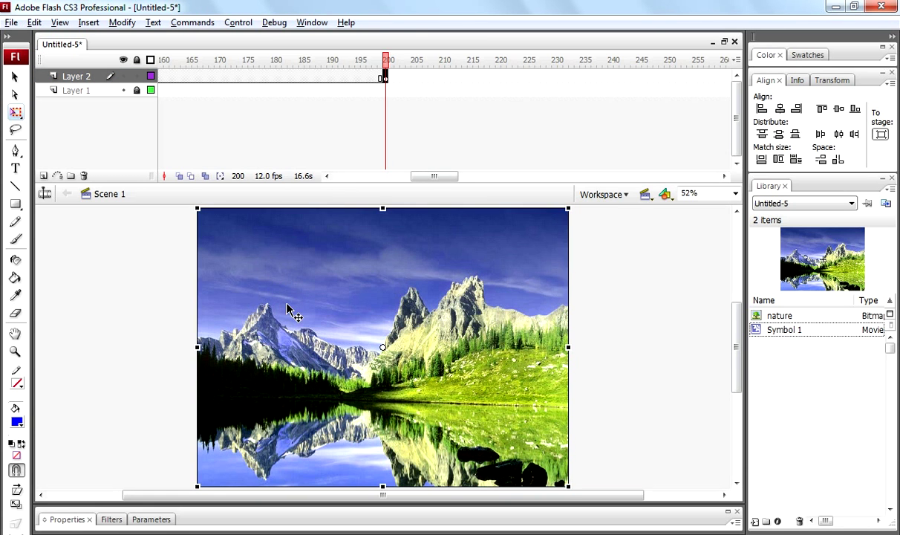
pyautogui.scroll(3, 290, 312)
pyautogui.scroll(-2, 289, 313)
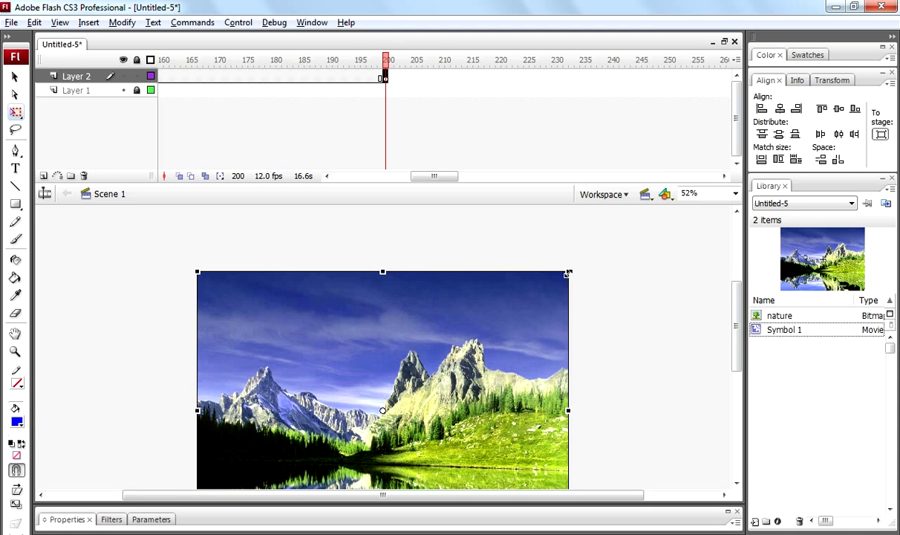
pyautogui.moveTo(569, 274); pyautogui.dragTo(578, 267)
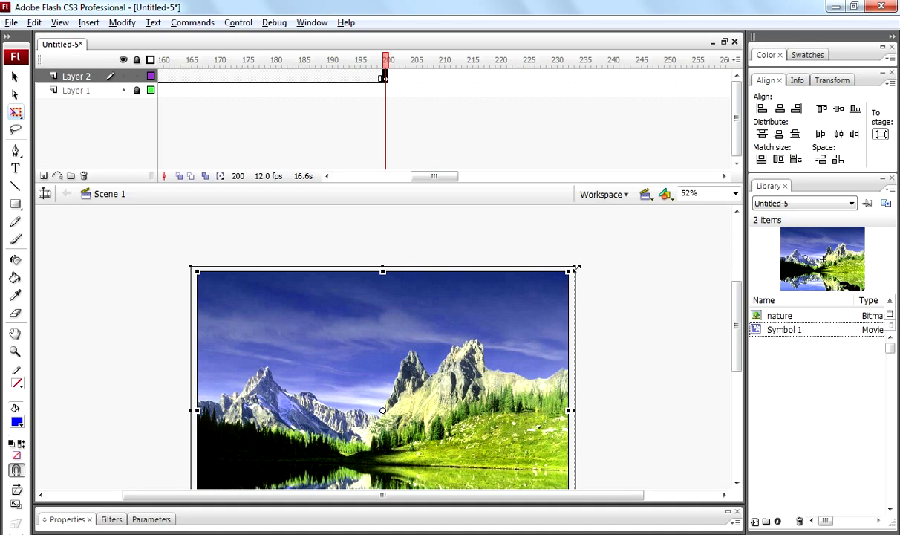
pyautogui.moveTo(577, 268); pyautogui.dragTo(576, 267)
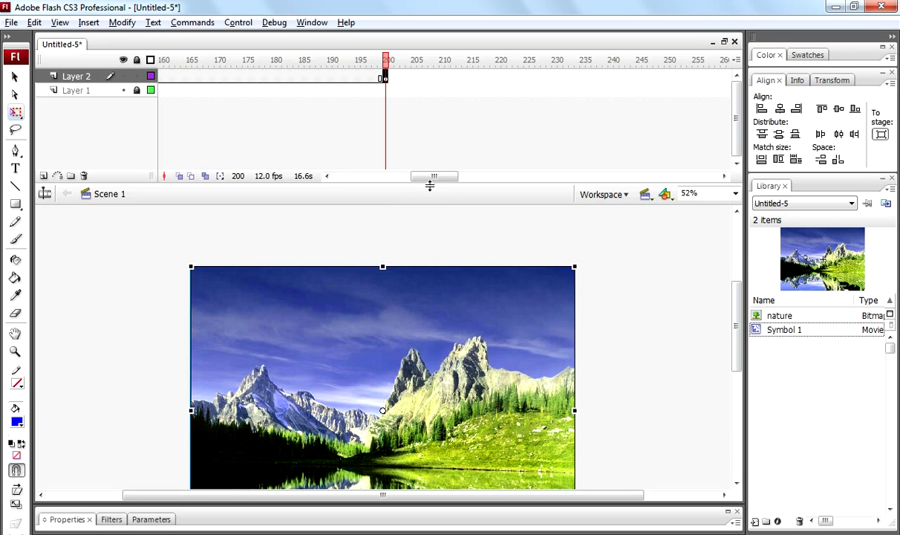
pyautogui.moveTo(425, 178); pyautogui.dragTo(334, 184)
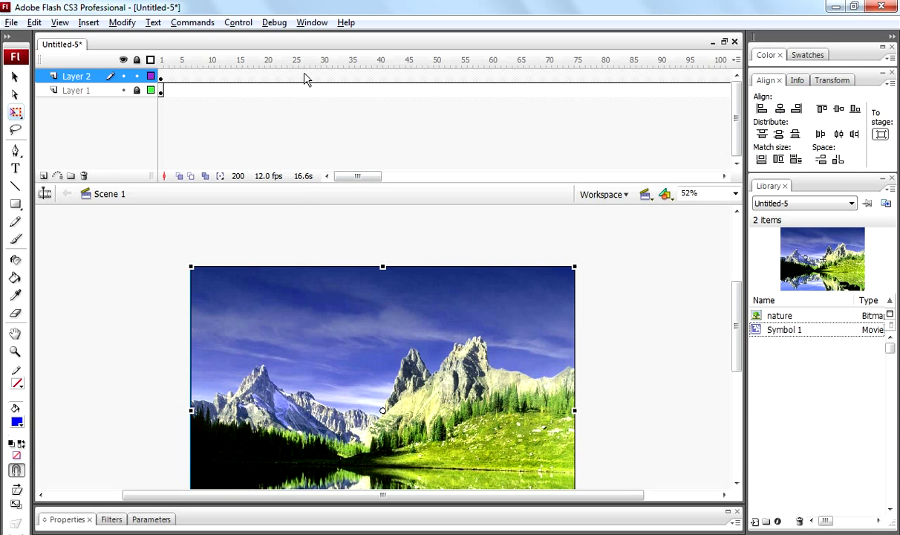
# Step: Create a motion tween on Layer 2's frames
pyautogui.rightClick(304, 76)
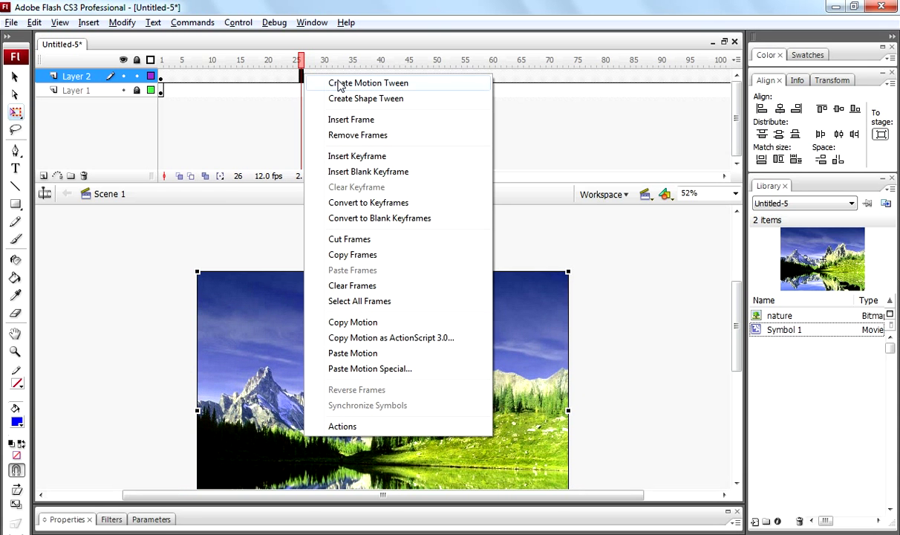
pyautogui.click(340, 84)
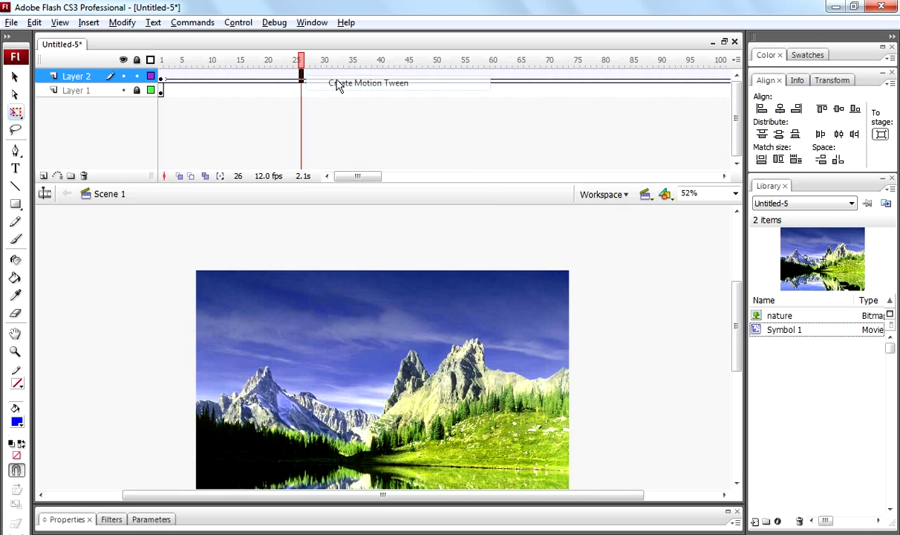
pyautogui.moveTo(358, 178); pyautogui.dragTo(427, 178)
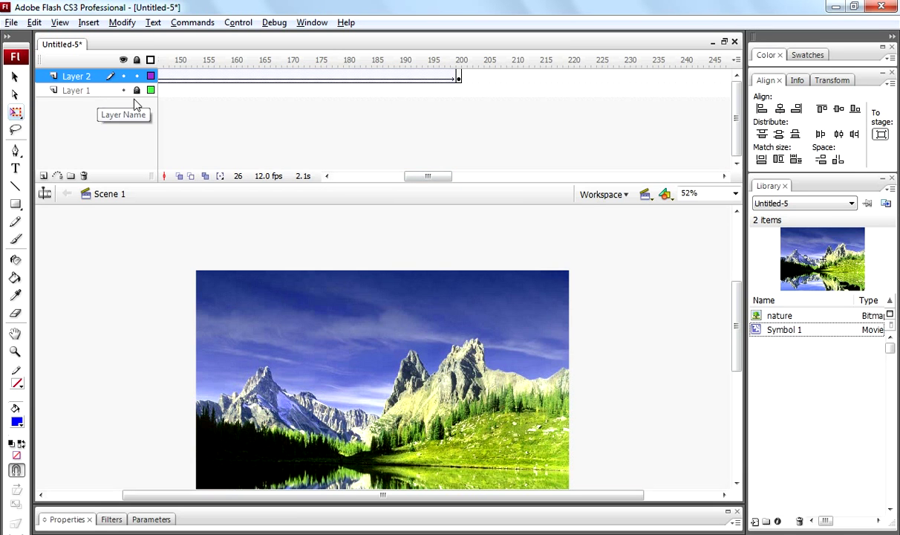
# Step: Extend Layer 1 through frame 200 and add a new Layer 3 above Layer 2
pyautogui.click(459, 90)
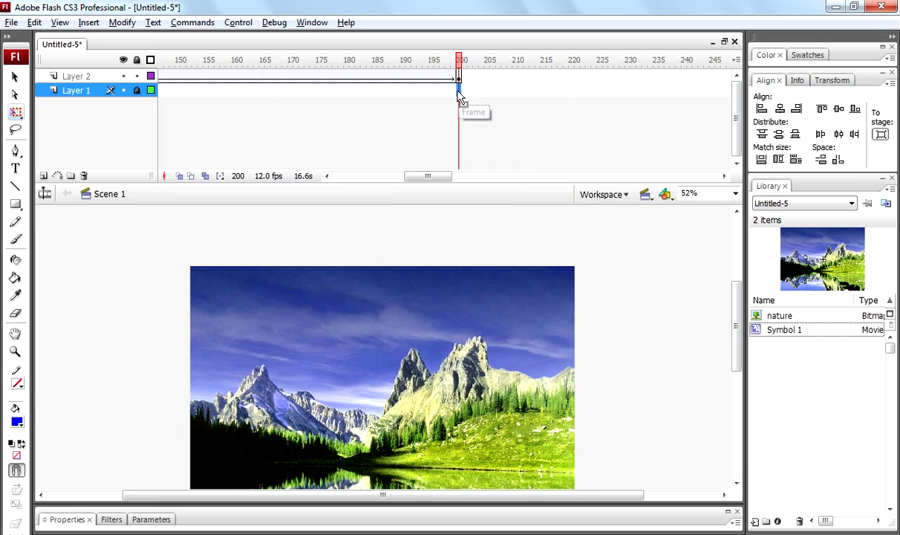
pyautogui.rightClick(458, 90)
pyautogui.click(505, 137)
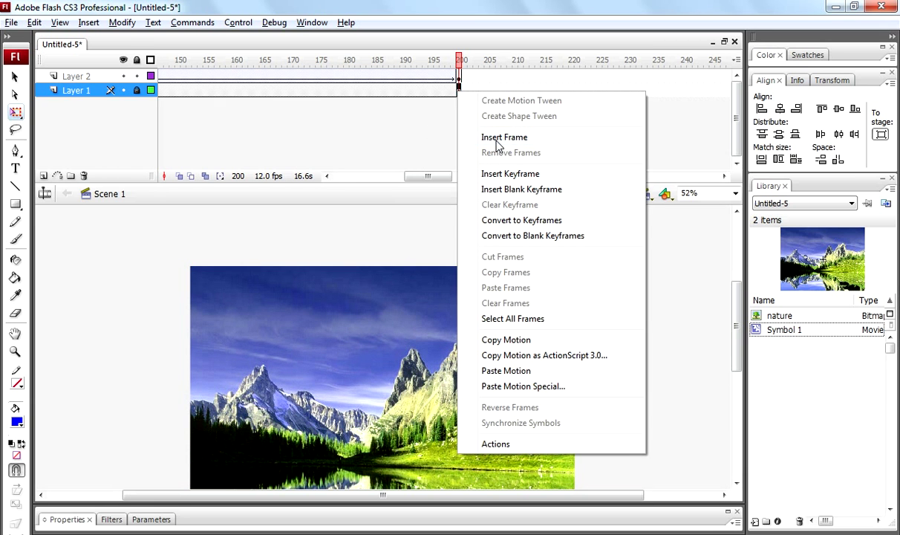
pyautogui.moveTo(414, 179); pyautogui.dragTo(344, 177)
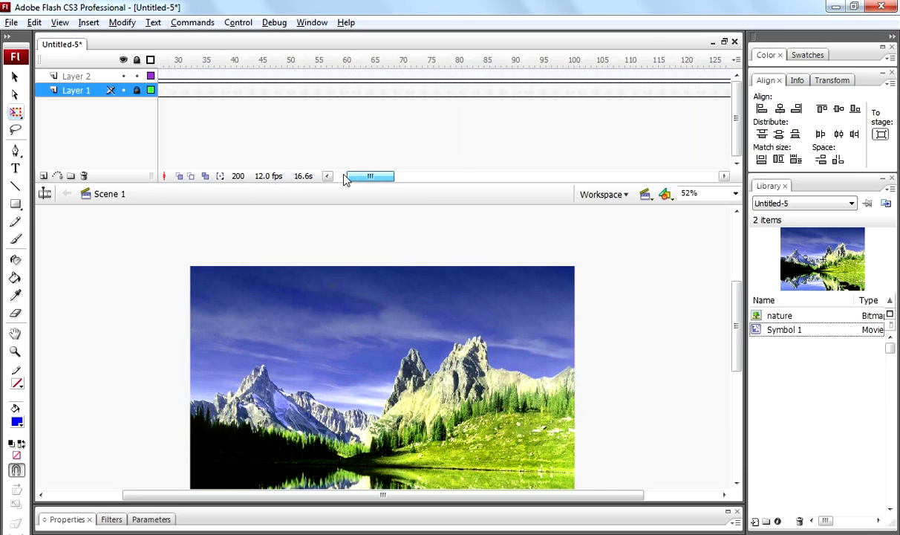
pyautogui.click(82, 78)
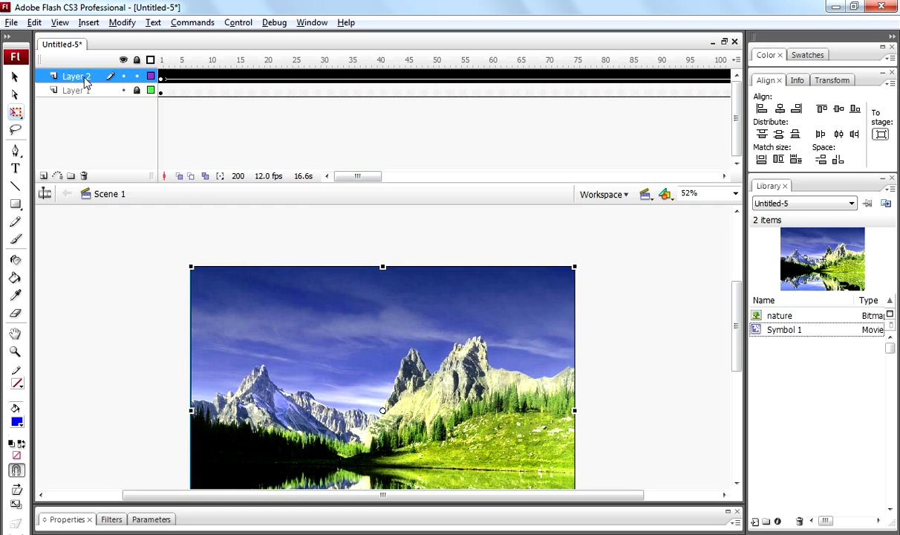
pyautogui.click(43, 176)
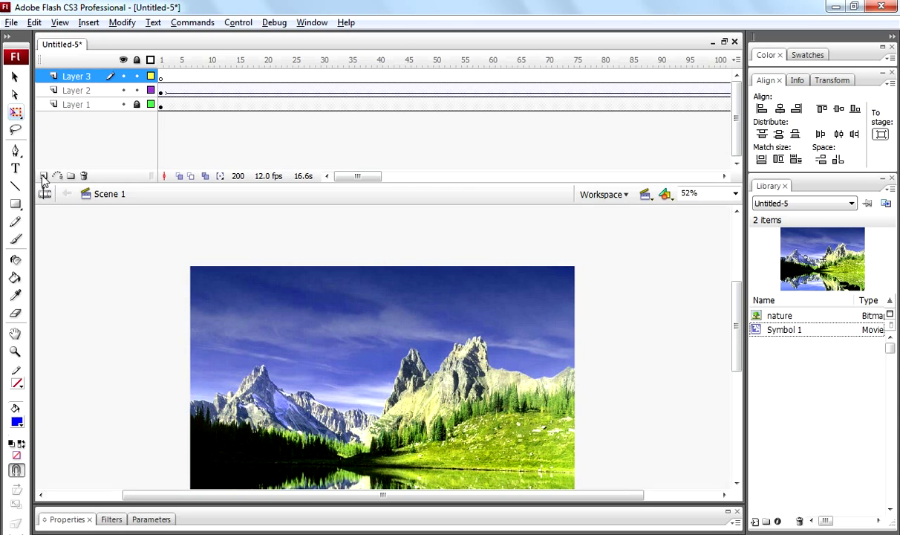
# Step: Name the top Layer 3 'mask'
pyautogui.doubleClick(86, 77)
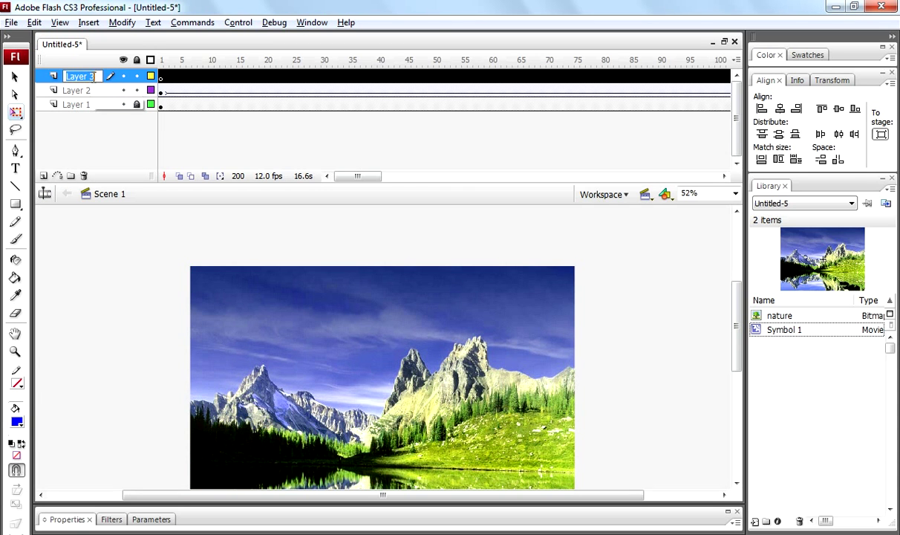
pyautogui.write('mask')
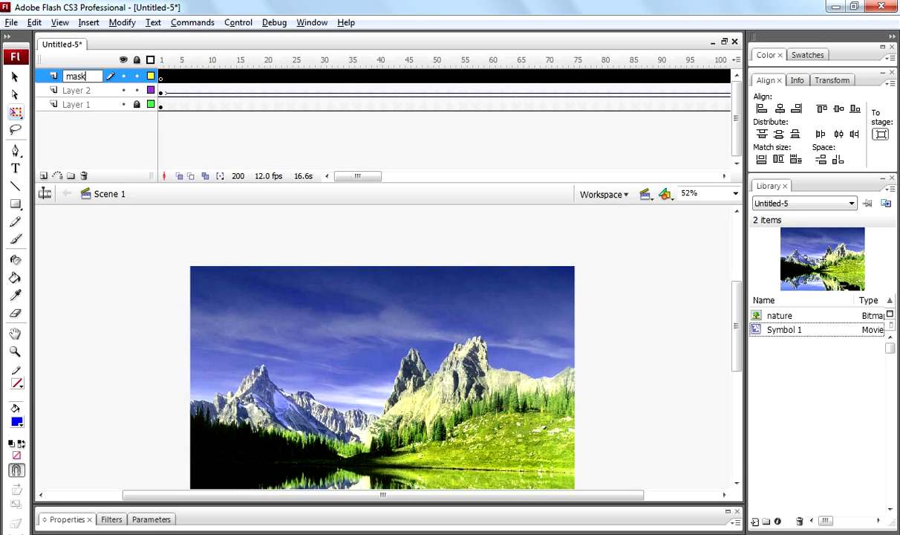
pyautogui.press('Return')
pyautogui.scroll(-2, 364, 148)
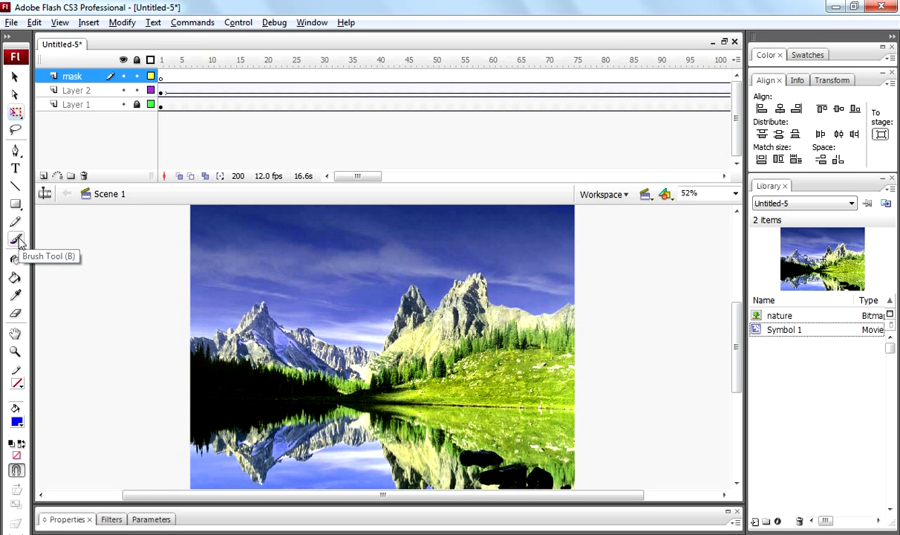
# Step: Select the Brush Tool and choose a small brush size
pyautogui.click(18, 240)
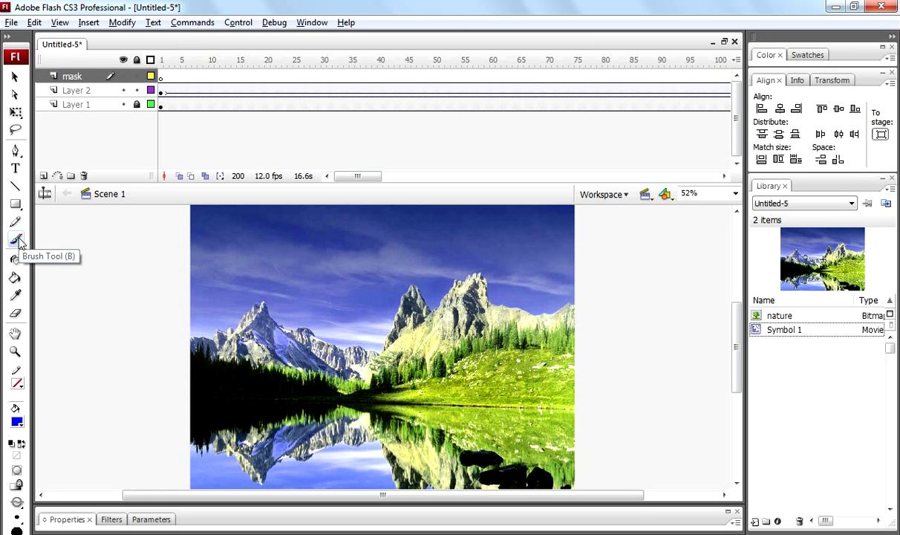
pyautogui.click(18, 519)
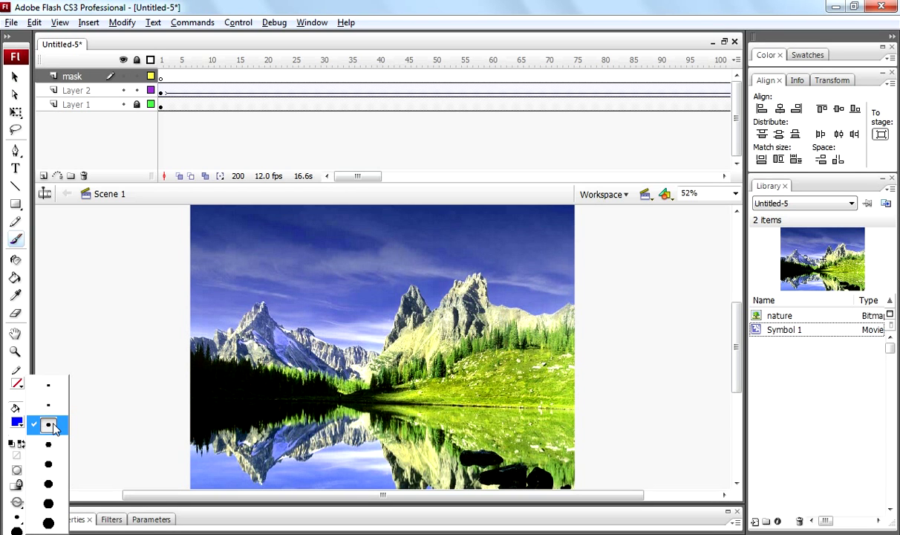
pyautogui.click(50, 424)
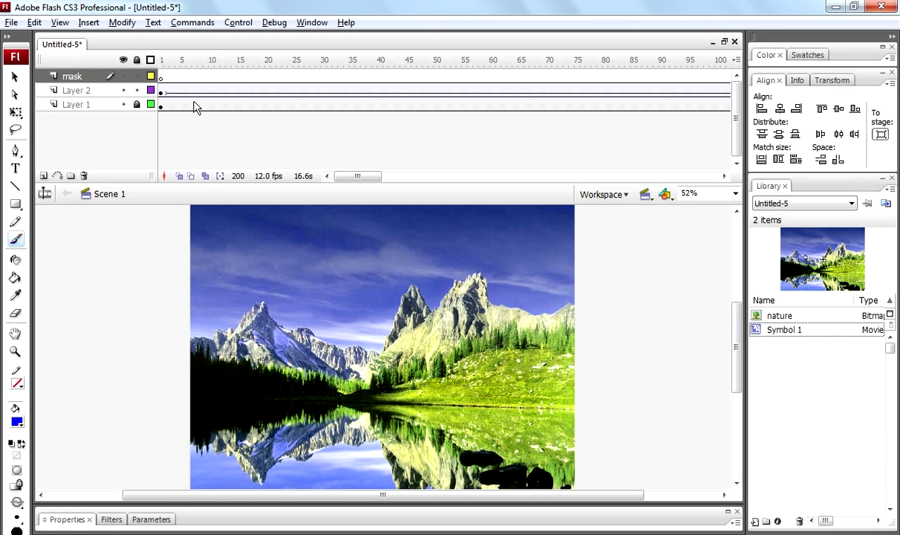
# Step: Paint five horizontal ripple strokes across the left side of the lake on the mask layer
pyautogui.click(161, 77)
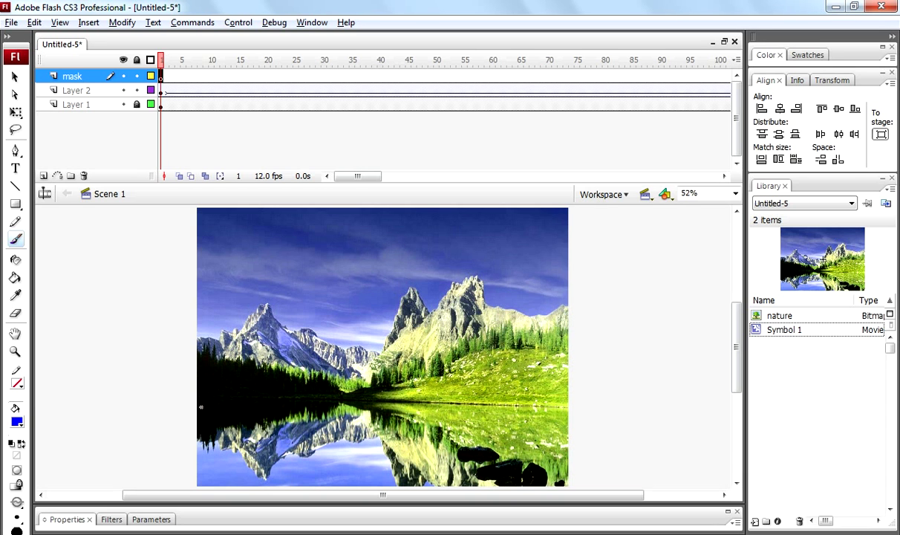
pyautogui.moveTo(200, 407); pyautogui.dragTo(312, 401)
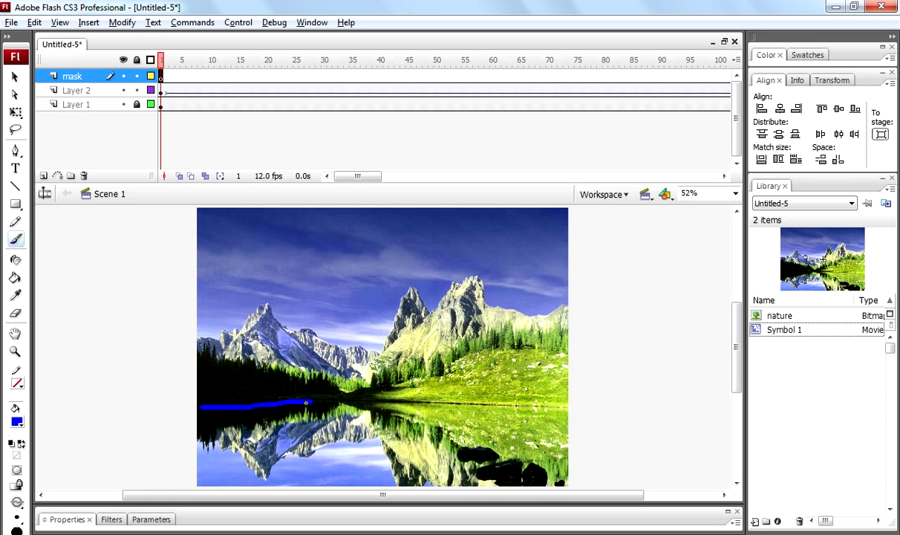
pyautogui.moveTo(231, 426); pyautogui.dragTo(338, 425)
pyautogui.moveTo(219, 443); pyautogui.dragTo(349, 440)
pyautogui.moveTo(232, 464); pyautogui.dragTo(341, 459)
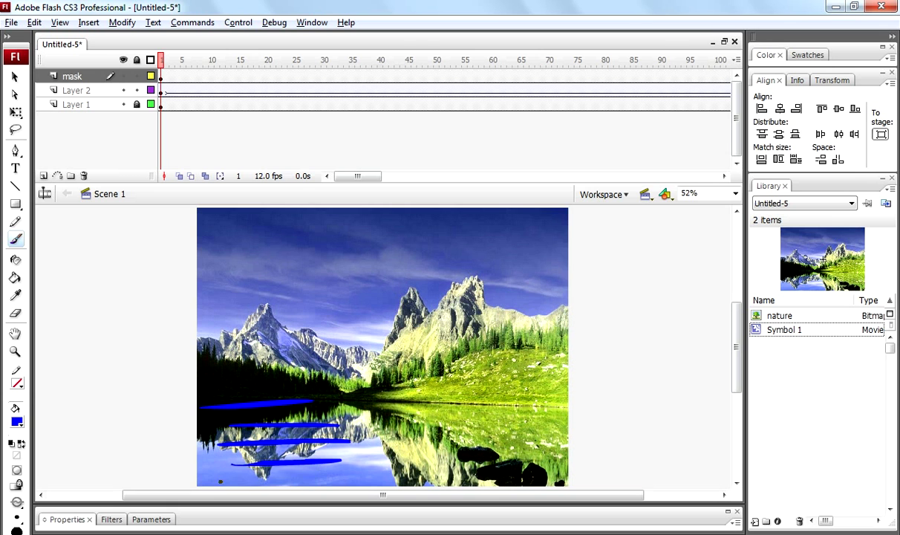
pyautogui.moveTo(220, 480); pyautogui.dragTo(410, 458)
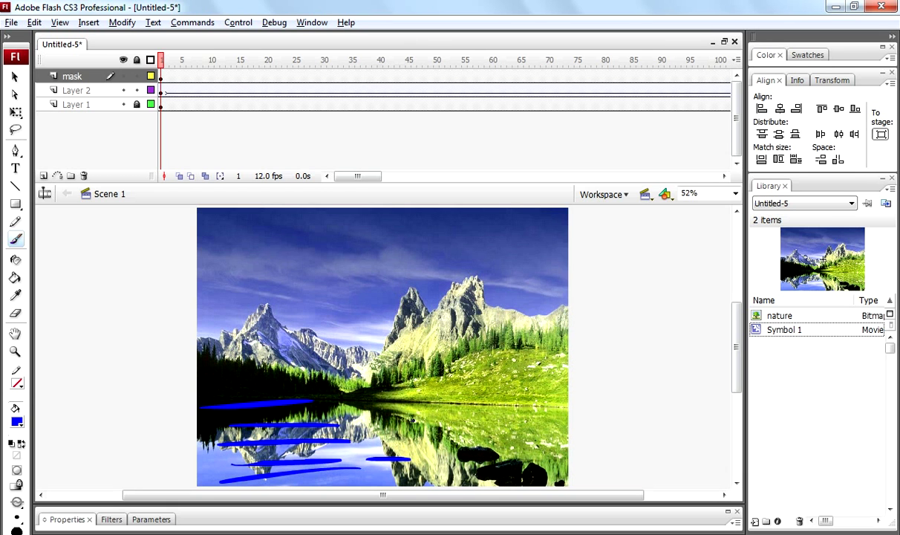
# Step: Paint more ripple strokes over the right side of the lake, undoing one overlong stroke
pyautogui.moveTo(411, 421); pyautogui.dragTo(526, 418)
pyautogui.moveTo(402, 438); pyautogui.dragTo(531, 435)
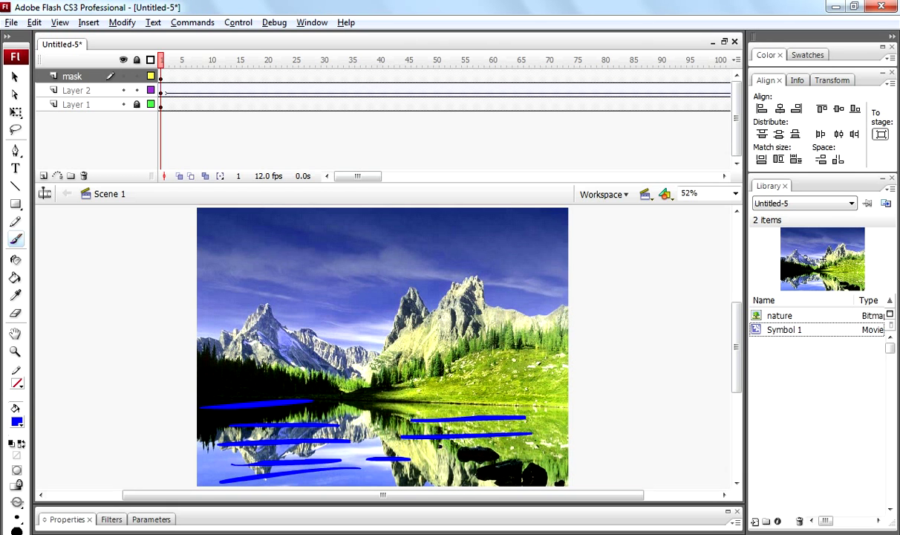
pyautogui.moveTo(476, 438); pyautogui.dragTo(583, 428)
pyautogui.hotkey('ctrl', 'z')
pyautogui.moveTo(452, 451)
pyautogui.mouseDown()
pyautogui.moveTo(543, 449)
pyautogui.moveTo(540, 462)
pyautogui.mouseUp()
pyautogui.moveTo(398, 480); pyautogui.dragTo(521, 479)
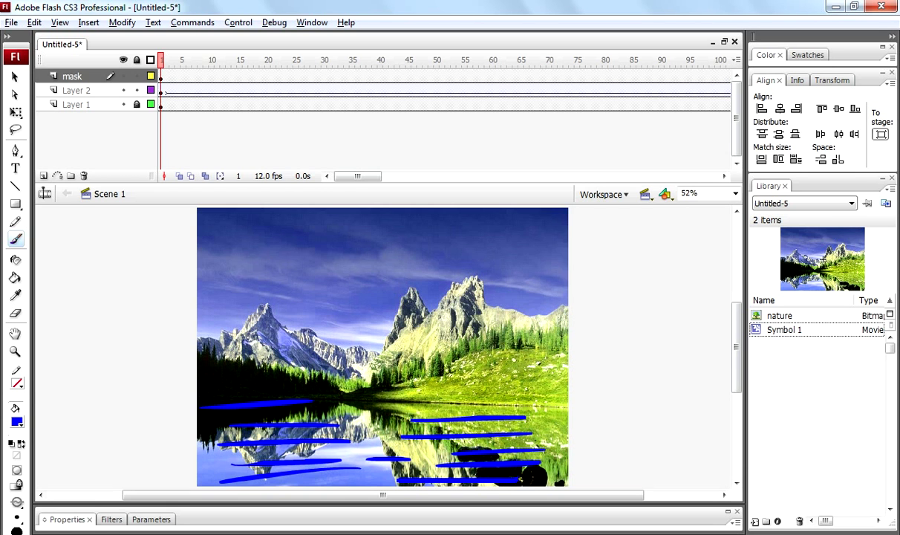
pyautogui.moveTo(415, 447); pyautogui.dragTo(494, 445)
pyautogui.moveTo(413, 410); pyautogui.dragTo(505, 410)
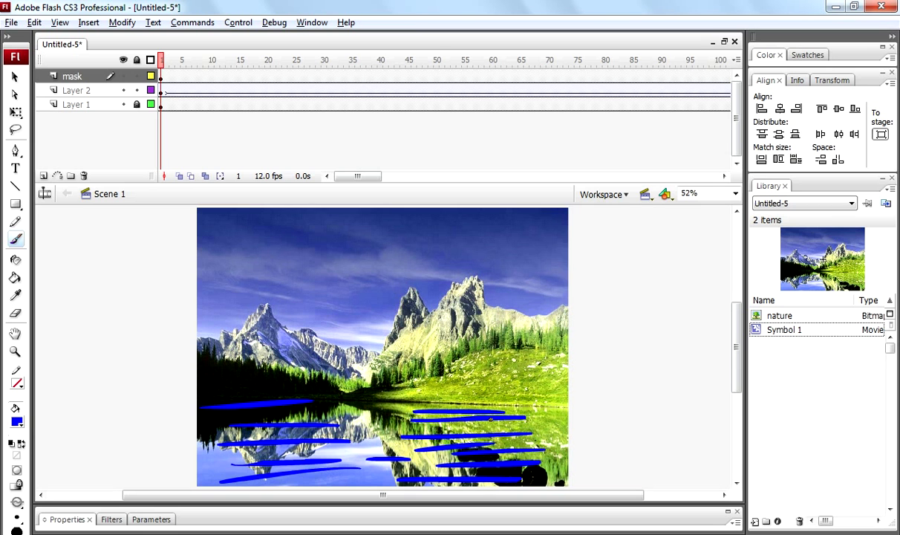
pyautogui.moveTo(351, 177); pyautogui.dragTo(419, 184)
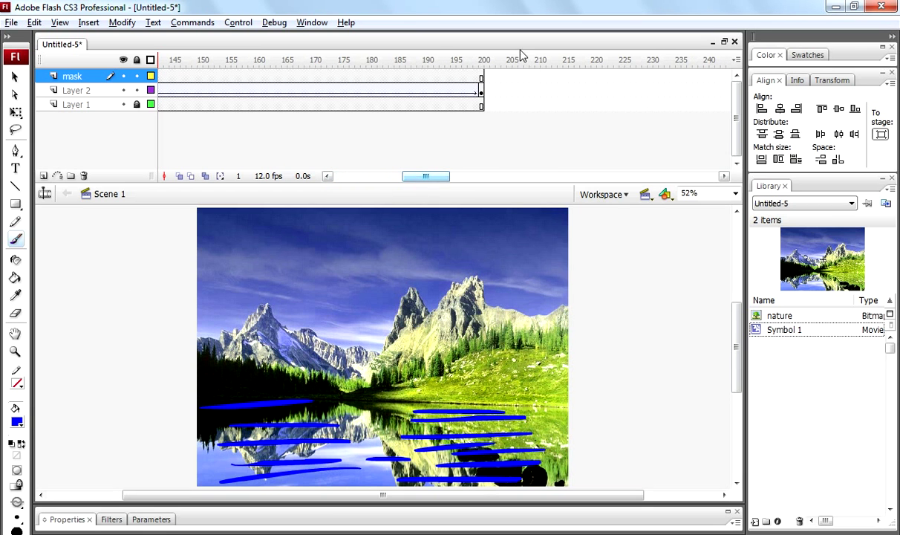
# Step: Insert a keyframe at frame 200 on the mask layer
pyautogui.click(482, 78)
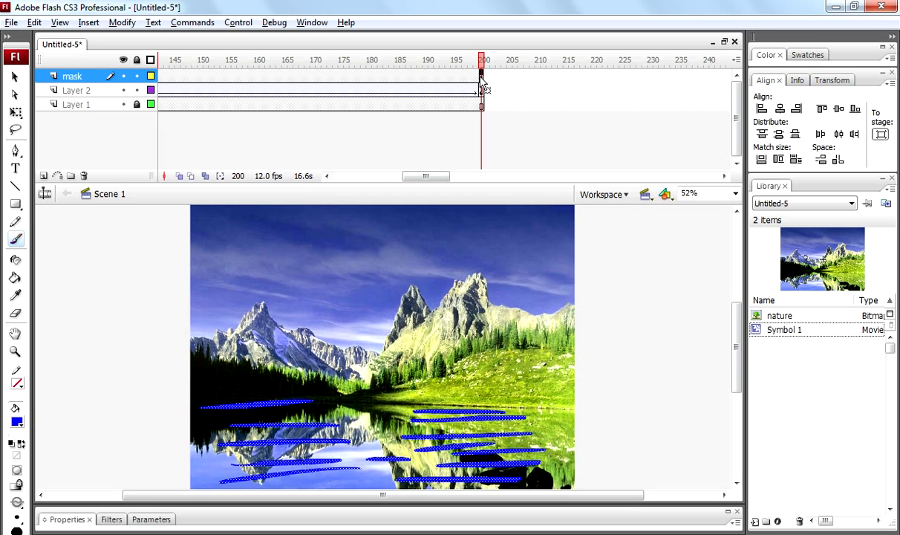
pyautogui.rightClick(482, 79)
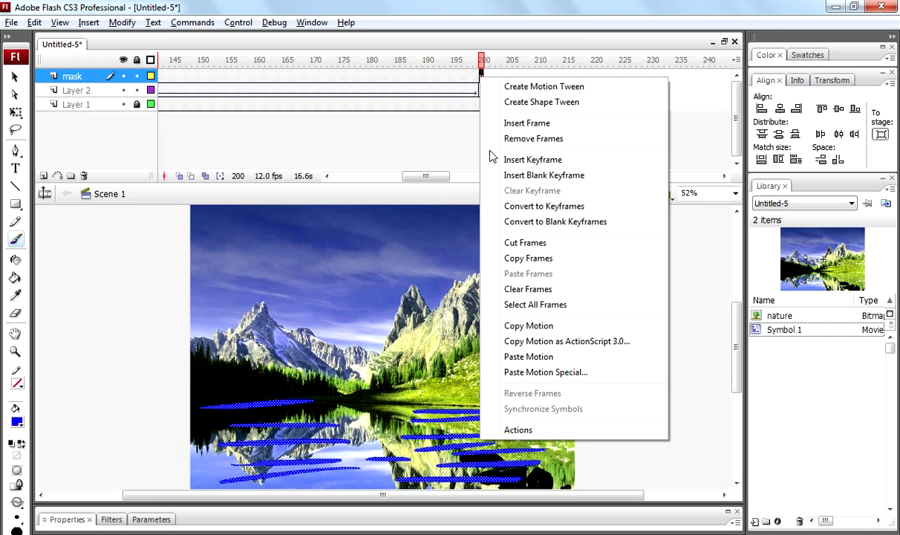
pyautogui.click(532, 161)
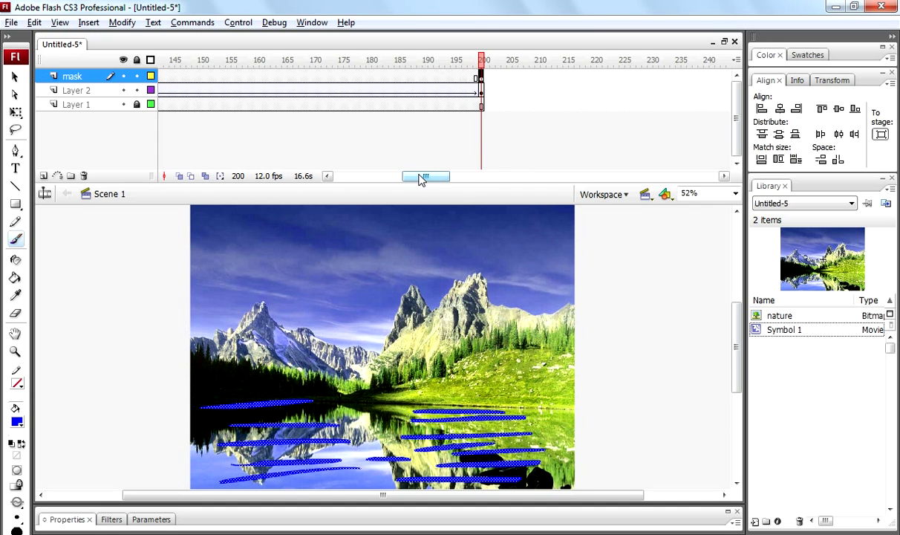
# Step: Scroll the timeline to check frame 1, then return to frame 200 on the mask layer
pyautogui.moveTo(421, 179); pyautogui.dragTo(348, 179)
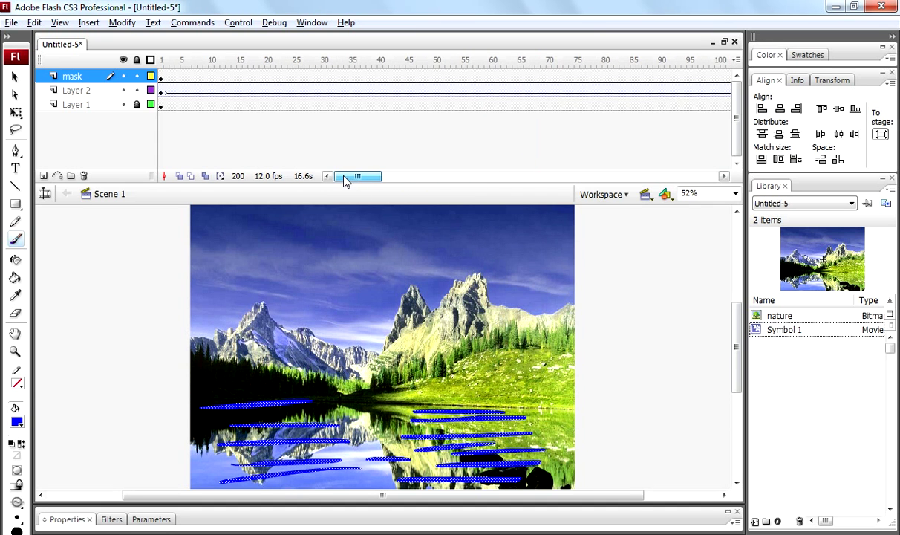
pyautogui.click(162, 77)
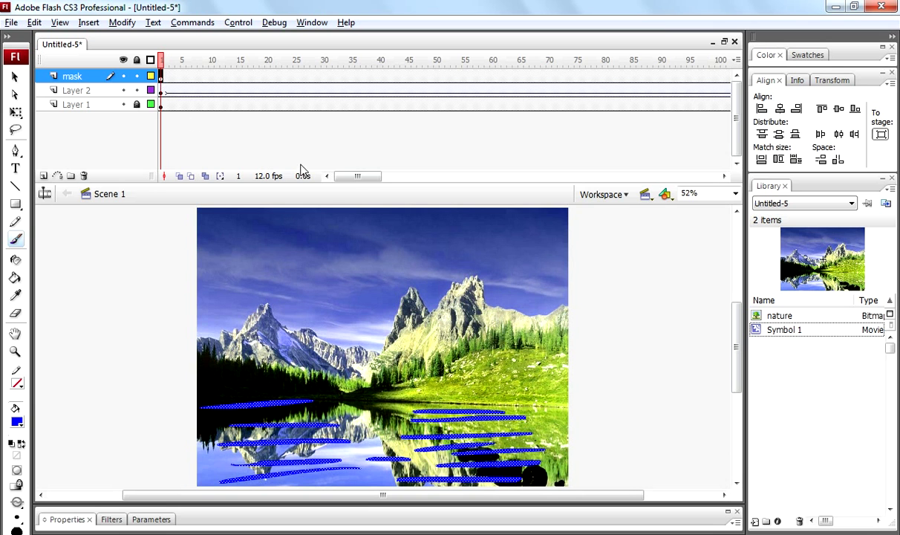
pyautogui.moveTo(355, 177)
pyautogui.mouseDown()
pyautogui.moveTo(409, 179)
pyautogui.moveTo(338, 177)
pyautogui.moveTo(412, 176)
pyautogui.mouseUp()
pyautogui.click(629, 78)
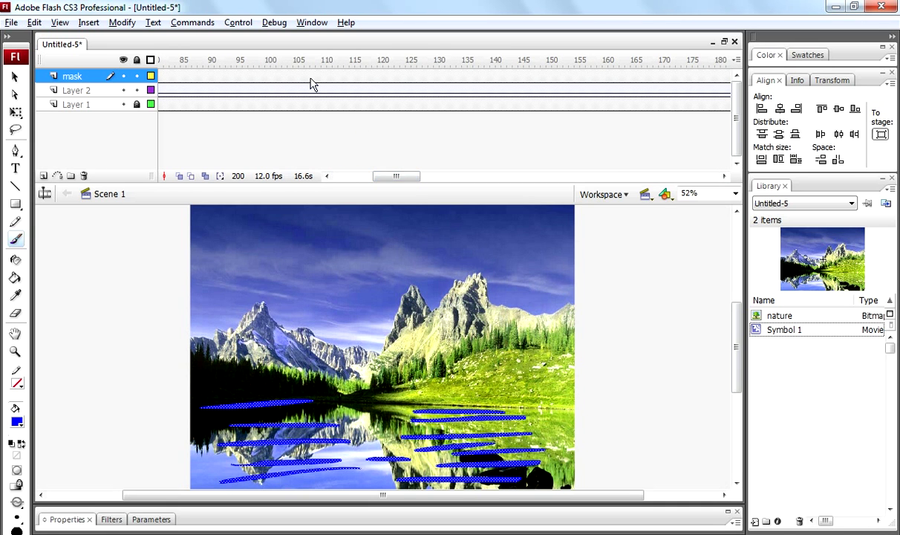
# Step: Insert a keyframe at frame 100 on the mask layer, with the Brush tool ready for painting
pyautogui.click(269, 76)
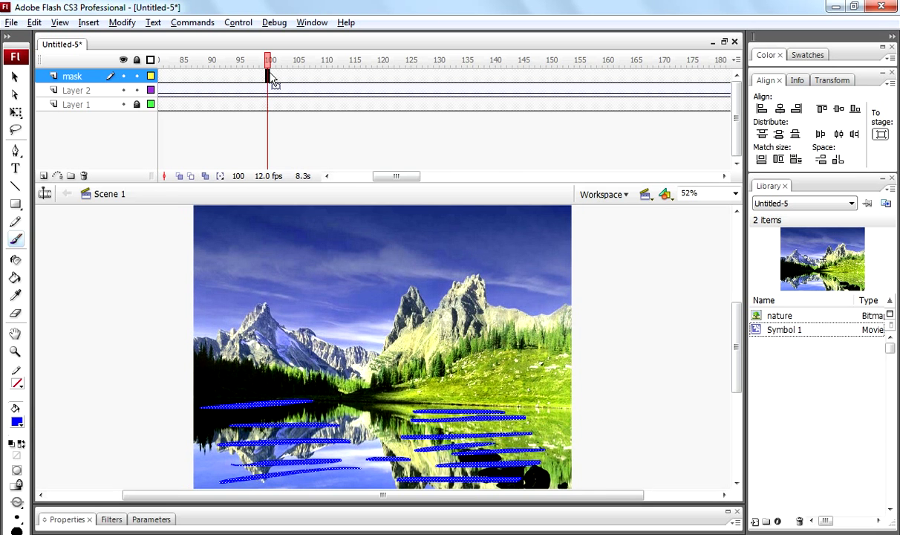
pyautogui.rightClick(269, 76)
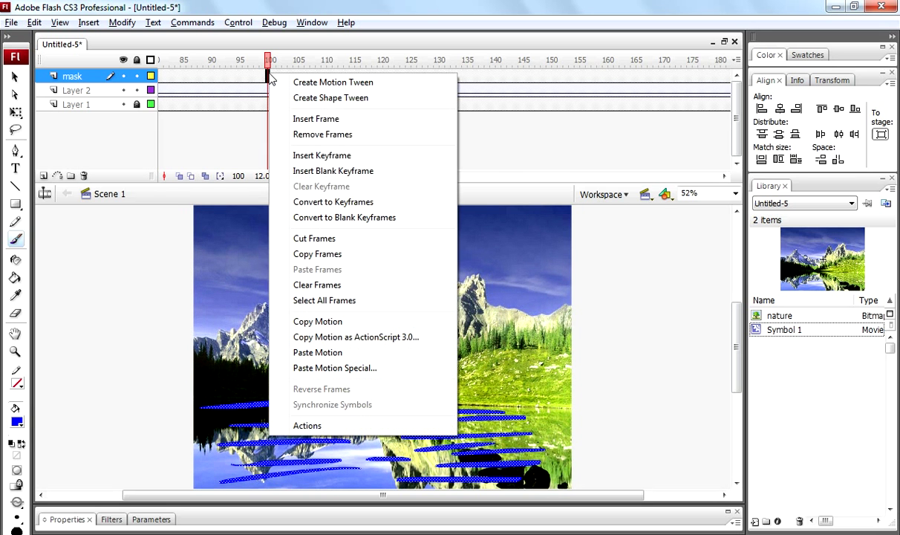
pyautogui.click(299, 158)
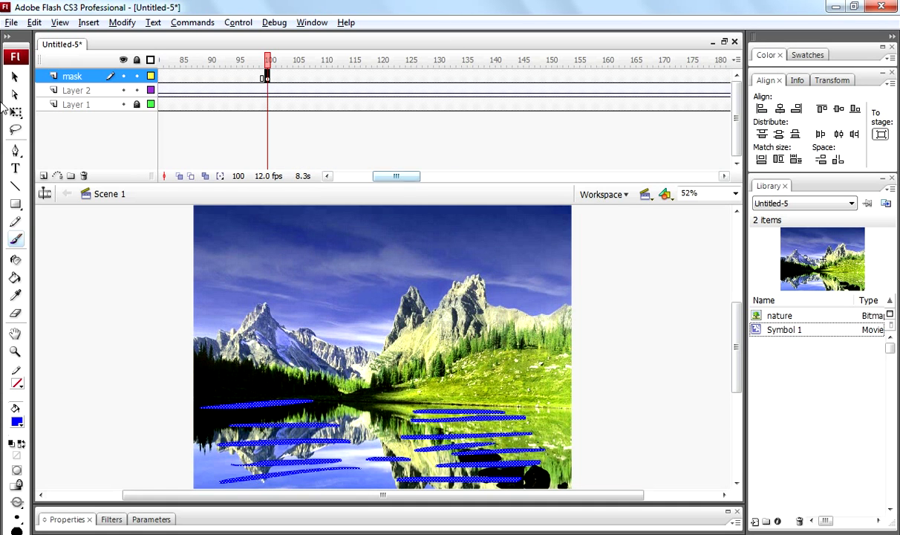
pyautogui.click(15, 239)
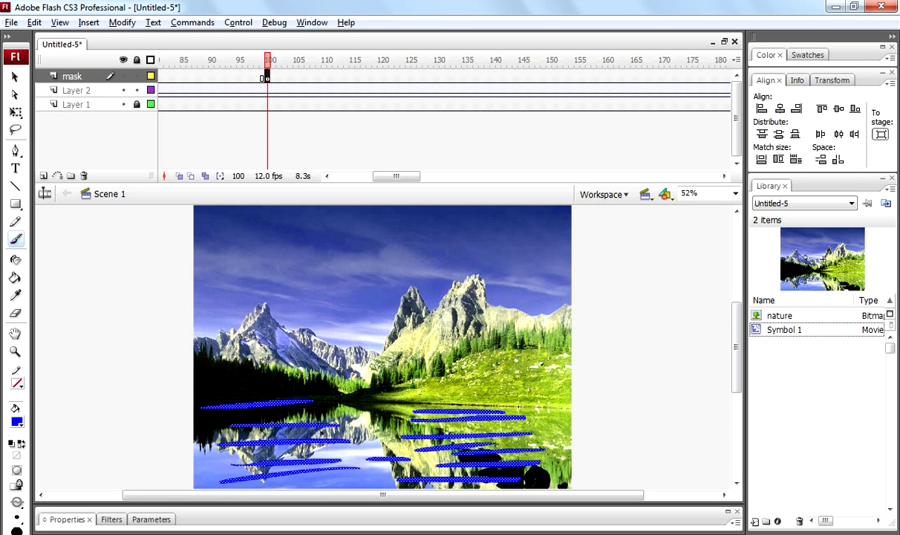
# Step: Deselect, then brush blue ripple strokes across the lake's middle, lower water and right side
pyautogui.hotkey('ctrl', 'shift', 'a')
pyautogui.moveTo(342, 451); pyautogui.dragTo(462, 426)
pyautogui.moveTo(274, 412); pyautogui.dragTo(311, 411)
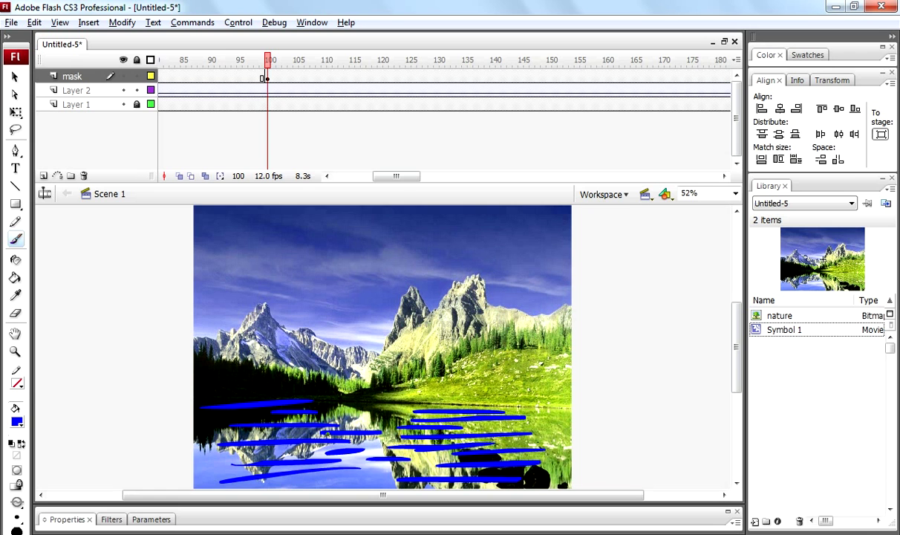
pyautogui.moveTo(262, 429)
pyautogui.mouseDown()
pyautogui.moveTo(304, 430)
pyautogui.moveTo(366, 451)
pyautogui.mouseUp()
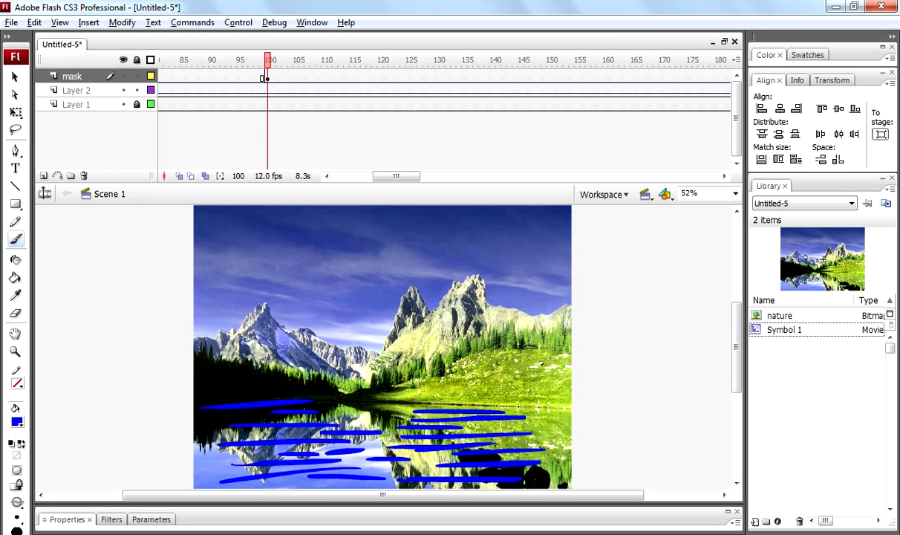
pyautogui.moveTo(309, 477); pyautogui.dragTo(480, 483)
pyautogui.moveTo(512, 424); pyautogui.dragTo(555, 424)
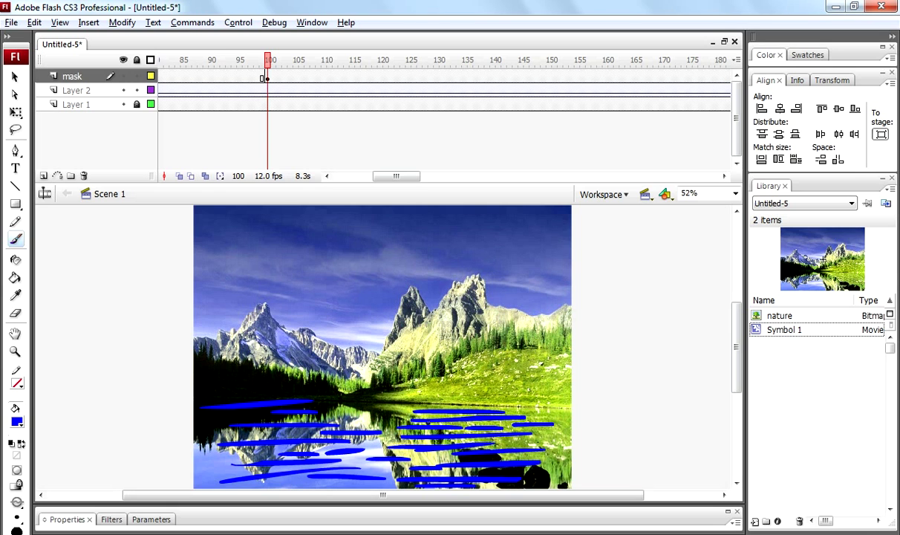
# Step: Add more strokes on the left and bottom water, undoing one stray right-side stroke
pyautogui.moveTo(253, 414); pyautogui.dragTo(297, 414)
pyautogui.moveTo(215, 451); pyautogui.dragTo(301, 449)
pyautogui.moveTo(288, 482); pyautogui.dragTo(307, 481)
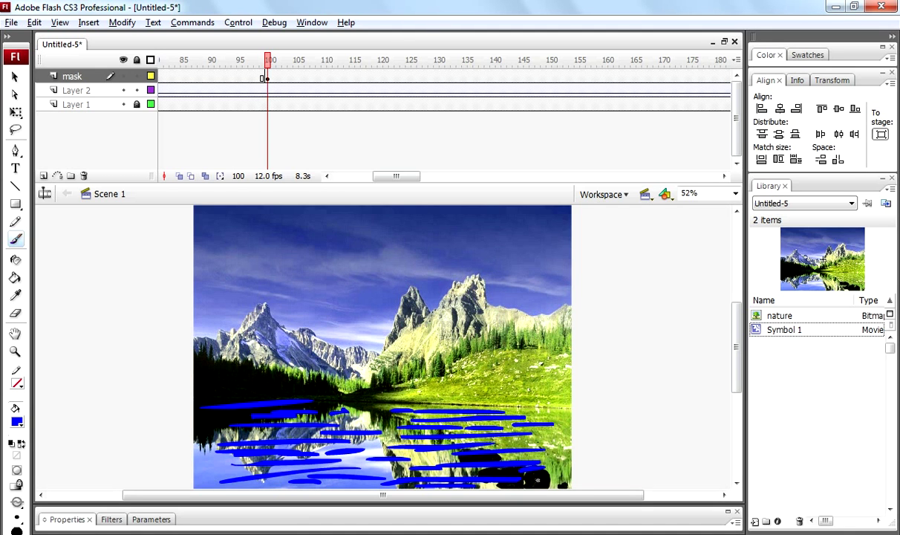
pyautogui.moveTo(525, 440); pyautogui.dragTo(585, 438)
pyautogui.hotkey('ctrl', 'z')
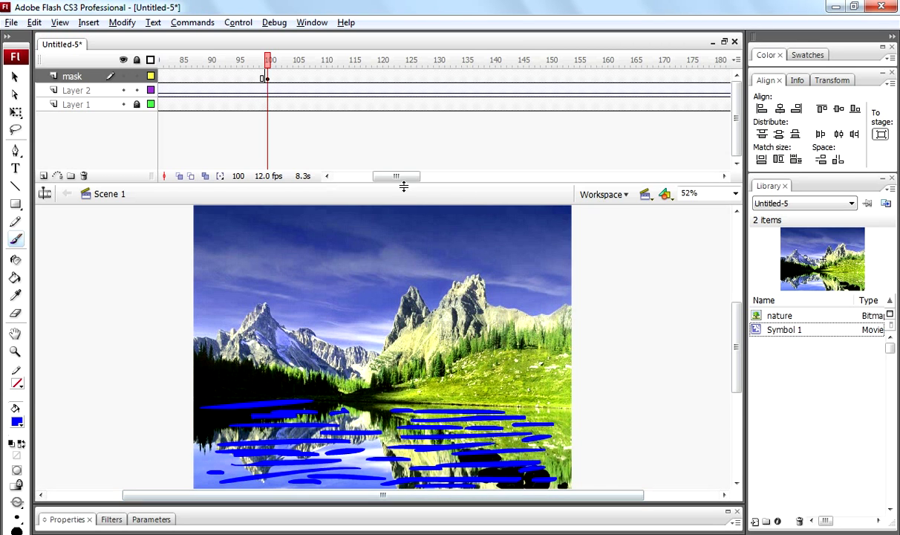
pyautogui.moveTo(396, 178); pyautogui.dragTo(347, 183)
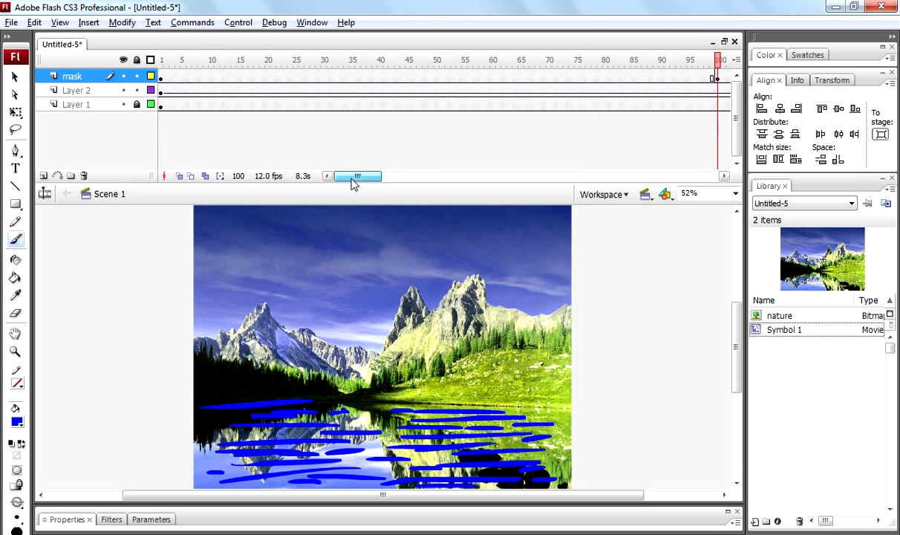
# Step: Create a shape tween on the mask layer from frame 1 to 100
pyautogui.click(395, 74)
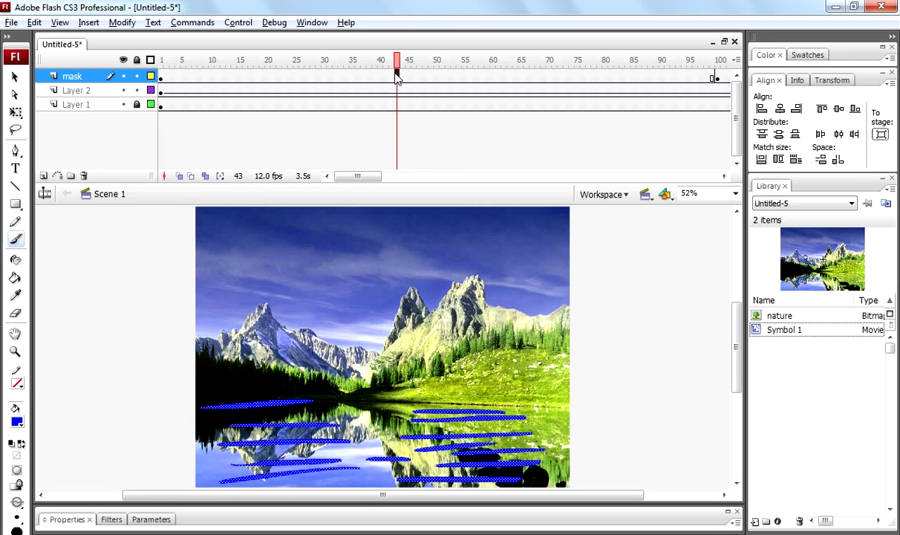
pyautogui.rightClick(396, 78)
pyautogui.click(412, 95)
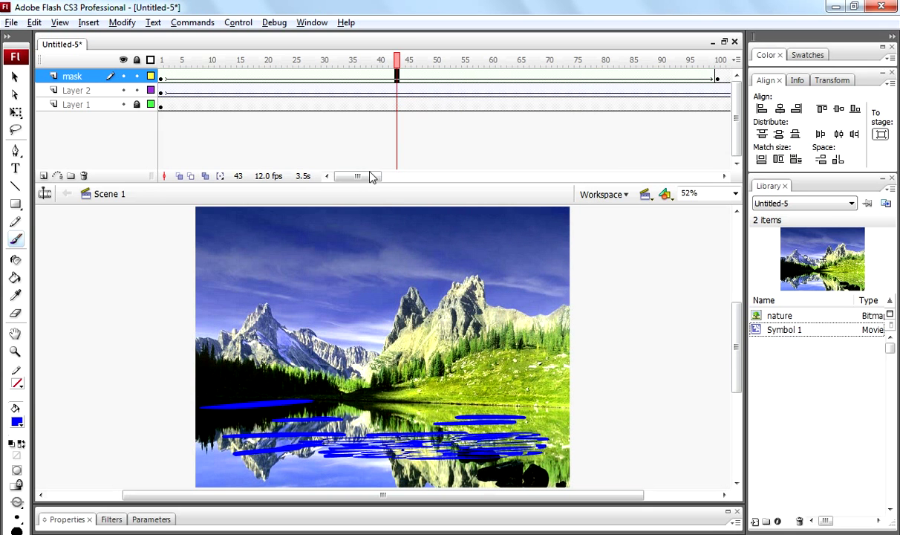
pyautogui.moveTo(372, 176); pyautogui.dragTo(414, 181)
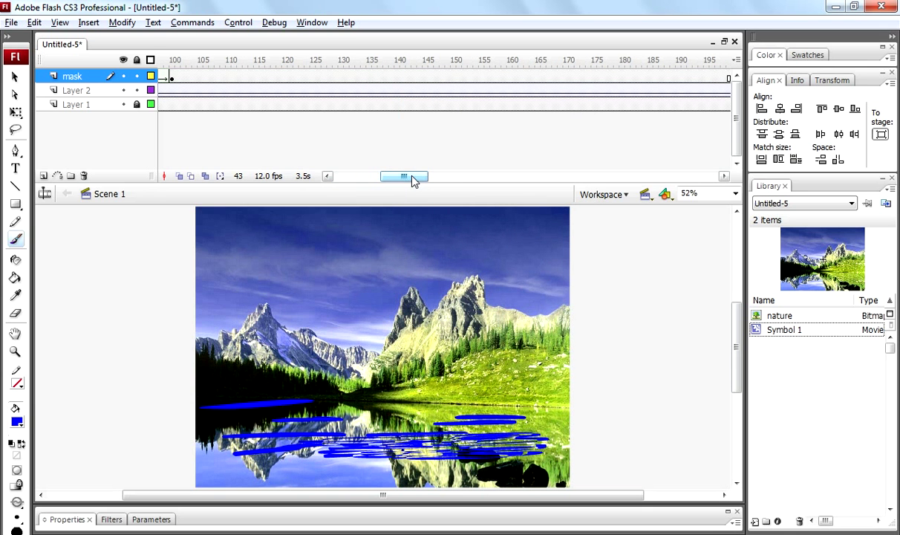
# Step: Create a shape tween from frame 100 to 200, then scrub to preview the morph
pyautogui.click(438, 79)
pyautogui.rightClick(438, 79)
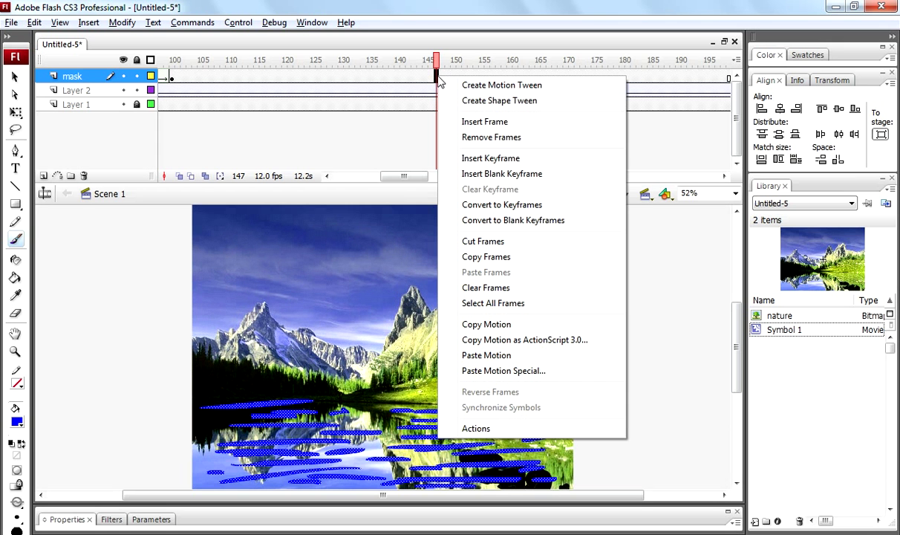
pyautogui.click(476, 101)
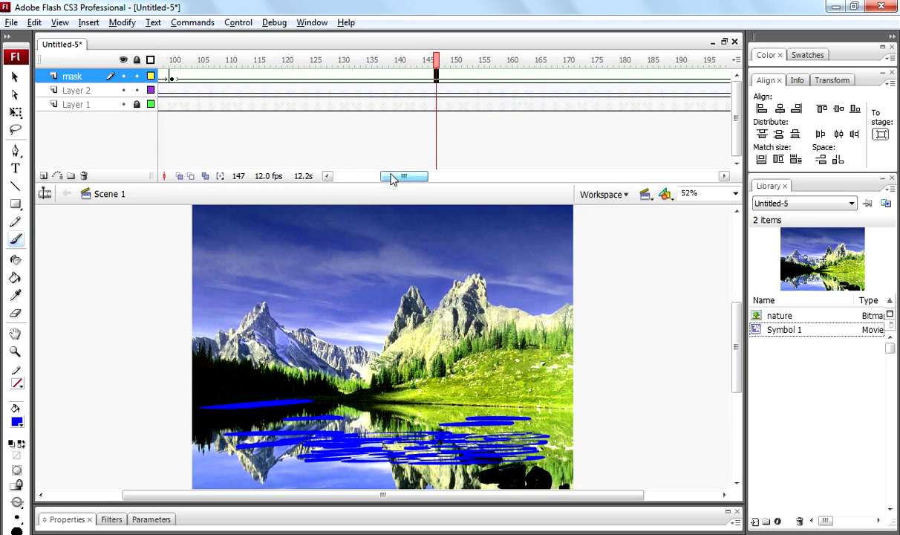
pyautogui.moveTo(394, 177); pyautogui.dragTo(348, 177)
pyautogui.moveTo(160, 63)
pyautogui.mouseDown()
pyautogui.moveTo(760, 84)
pyautogui.moveTo(127, 83)
pyautogui.mouseUp()
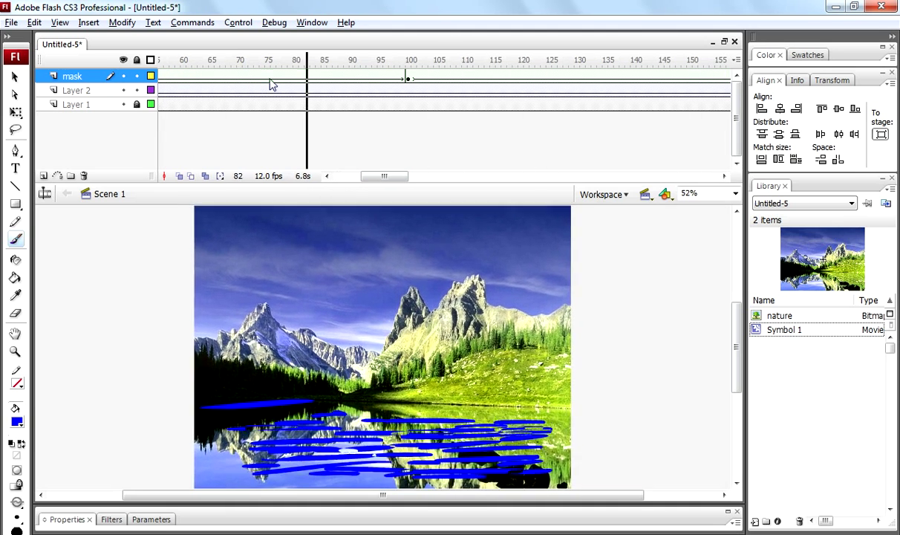
# Step: Set the blue strokes layer as a Mask over Layer 2
pyautogui.click(72, 77)
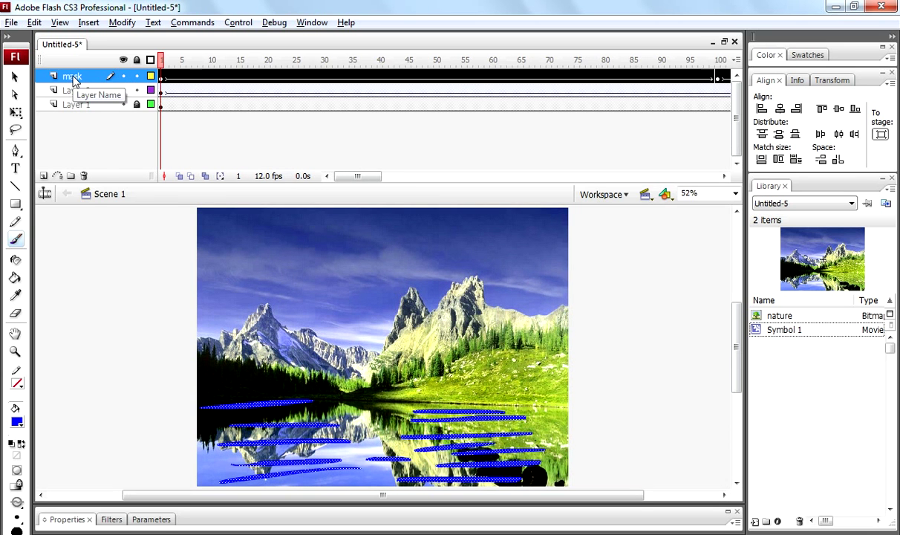
pyautogui.rightClick(73, 78)
pyautogui.click(107, 210)
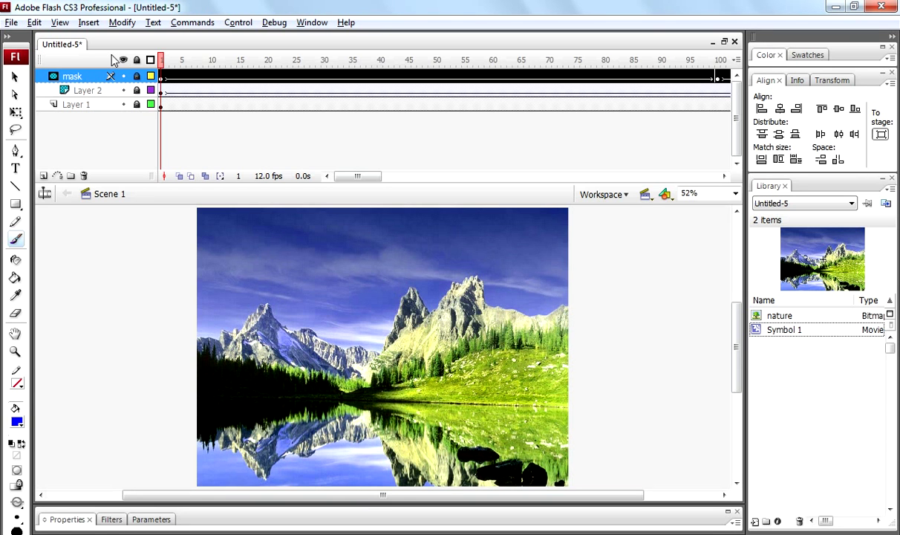
# Step: Run Test Movie with Ctrl+Enter and maximize the Flash Player window
pyautogui.hotkey('ctrl', 'Return')
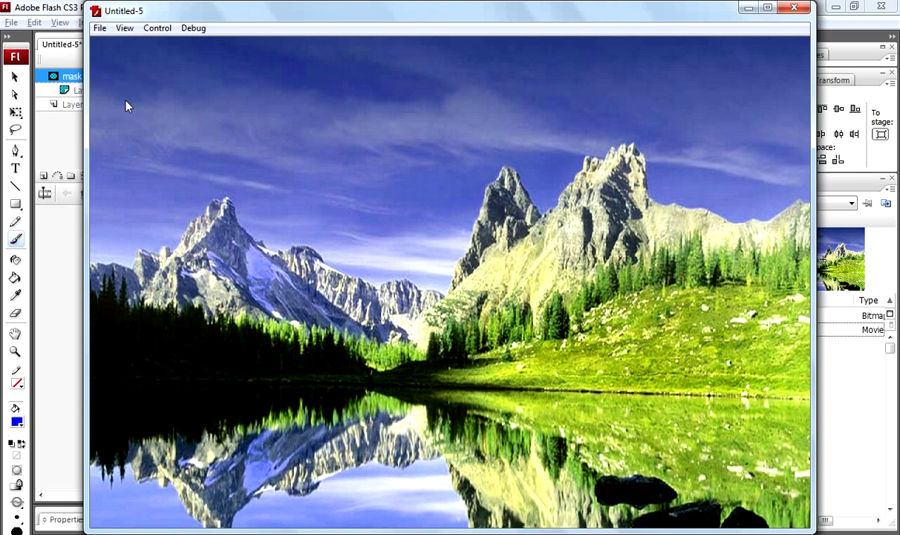
pyautogui.doubleClick(529, 9)
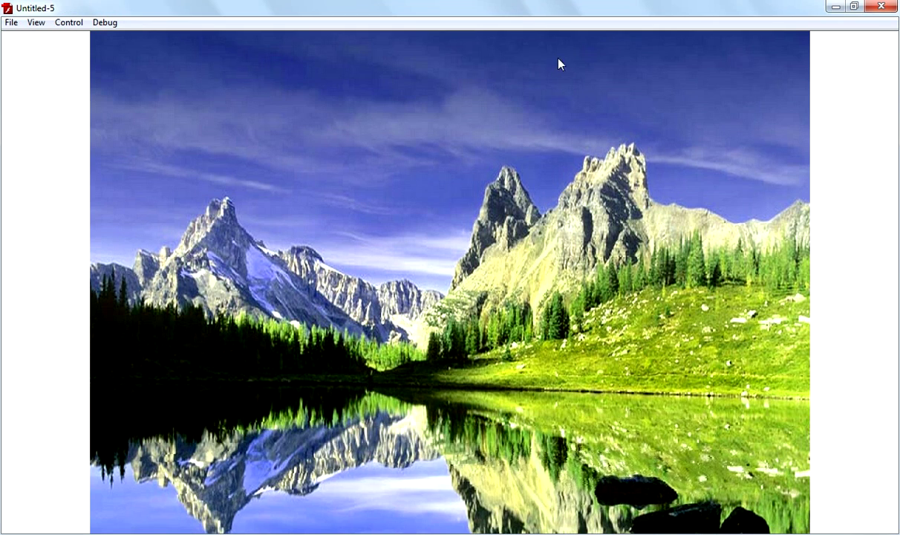